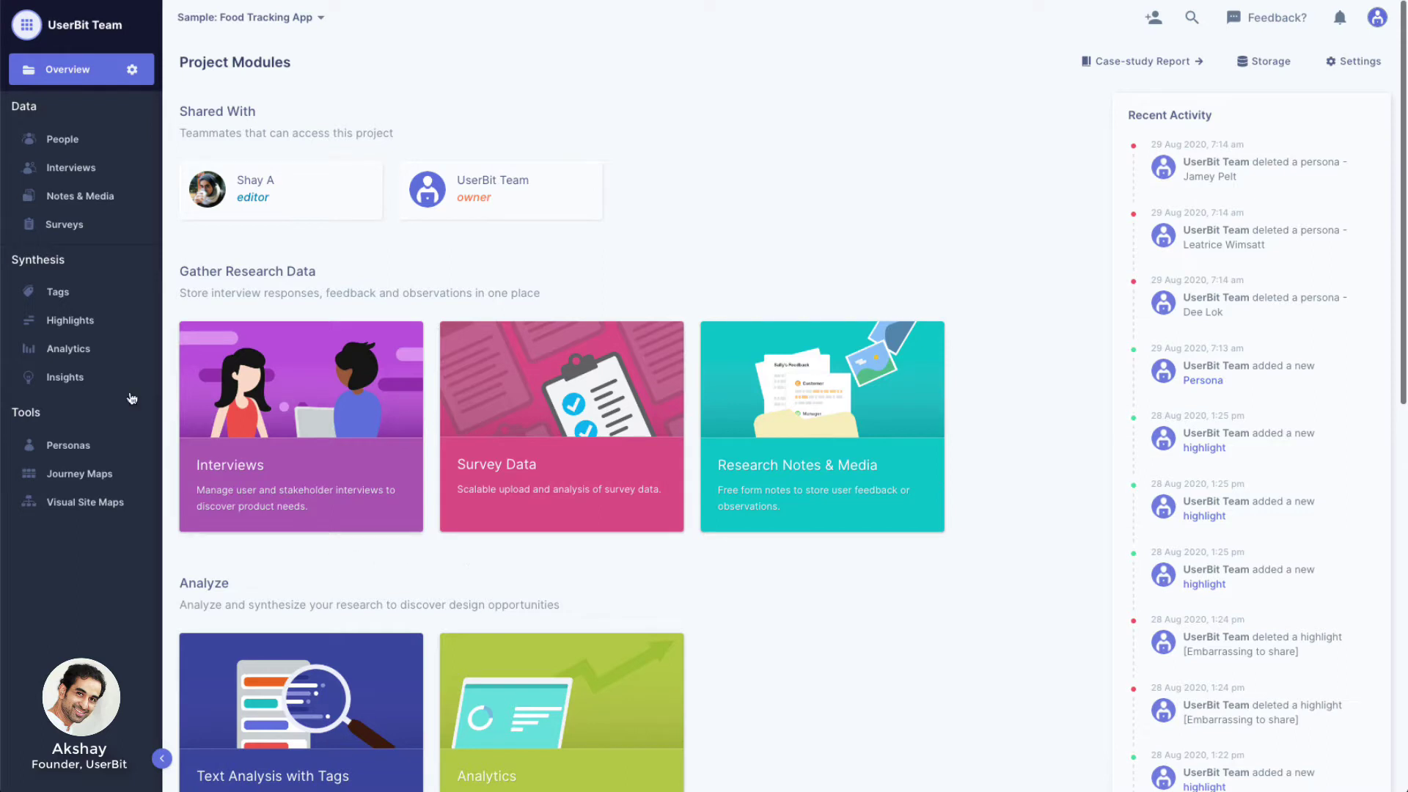
- Open the Analytics page for the Food Tracking sample project
{"action": "left_click", "coordinate": [88, 356]}
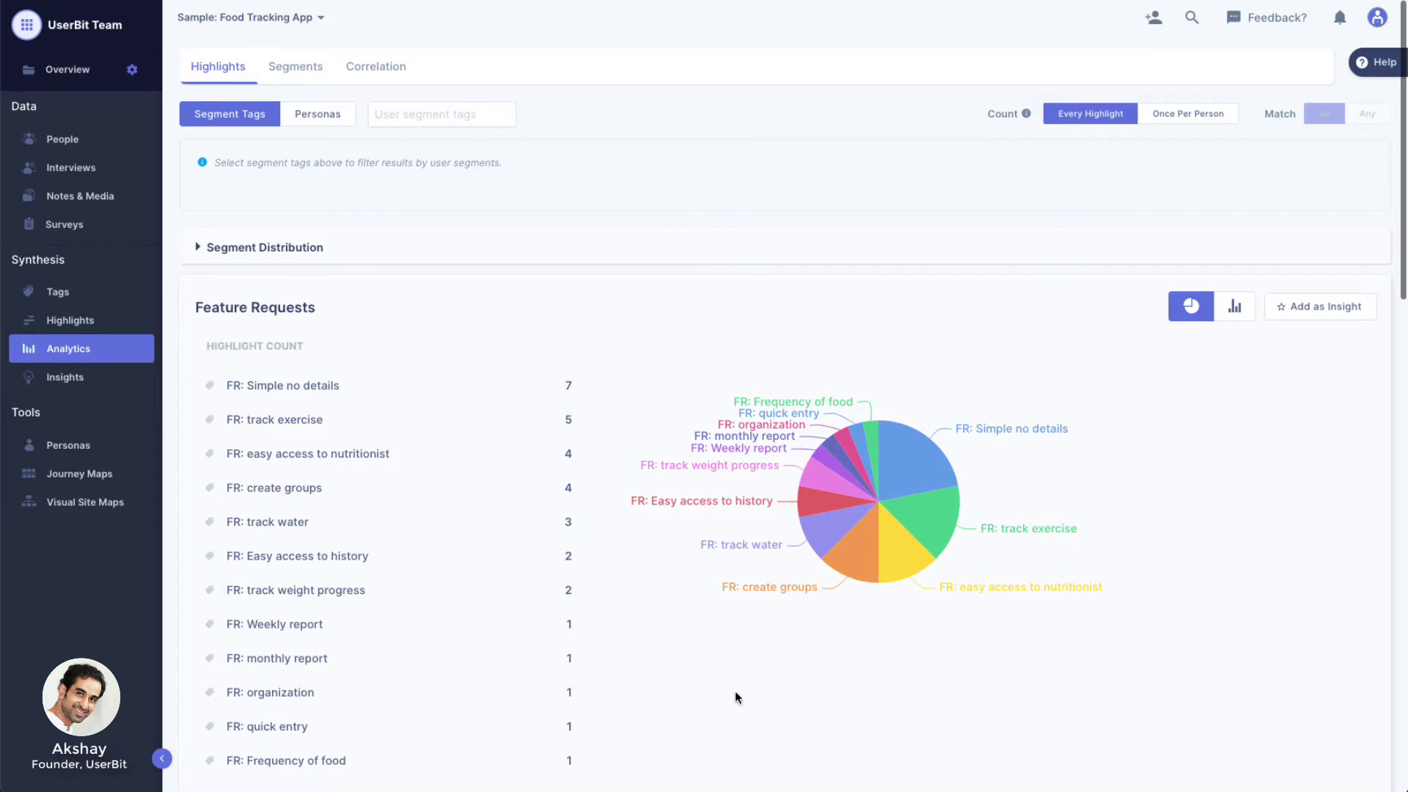
- Review the quotes tagged 'FR: Simple no details' (7 highlights), then close them
{"action": "scroll", "coordinate": [736, 692], "scroll_direction": "down", "scroll_amount": 8}
{"action": "scroll", "coordinate": [734, 691], "scroll_direction": "down", "scroll_amount": 2}
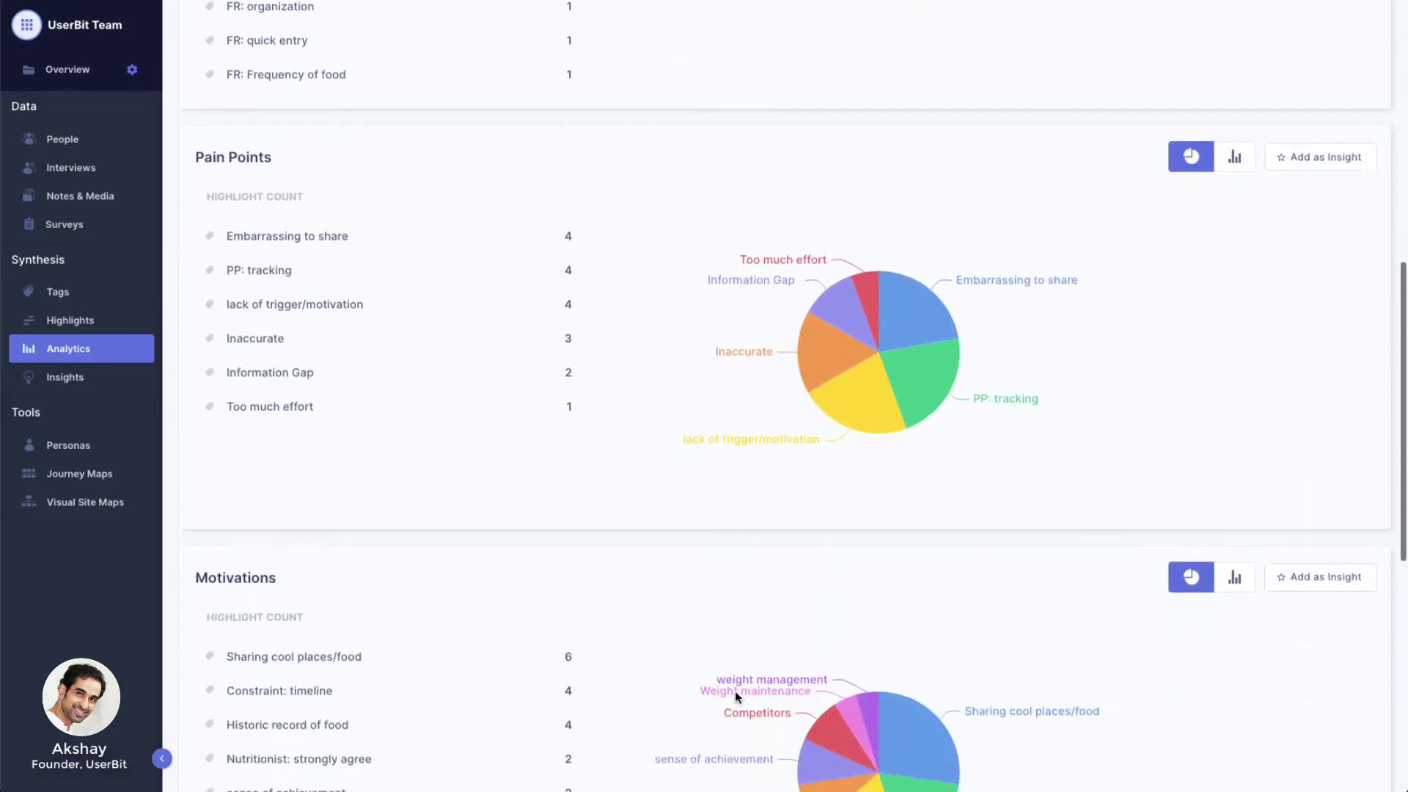
{"action": "scroll", "coordinate": [735, 690], "scroll_direction": "up", "scroll_amount": 10}
{"action": "scroll", "coordinate": [735, 695], "scroll_direction": "down", "scroll_amount": 1}
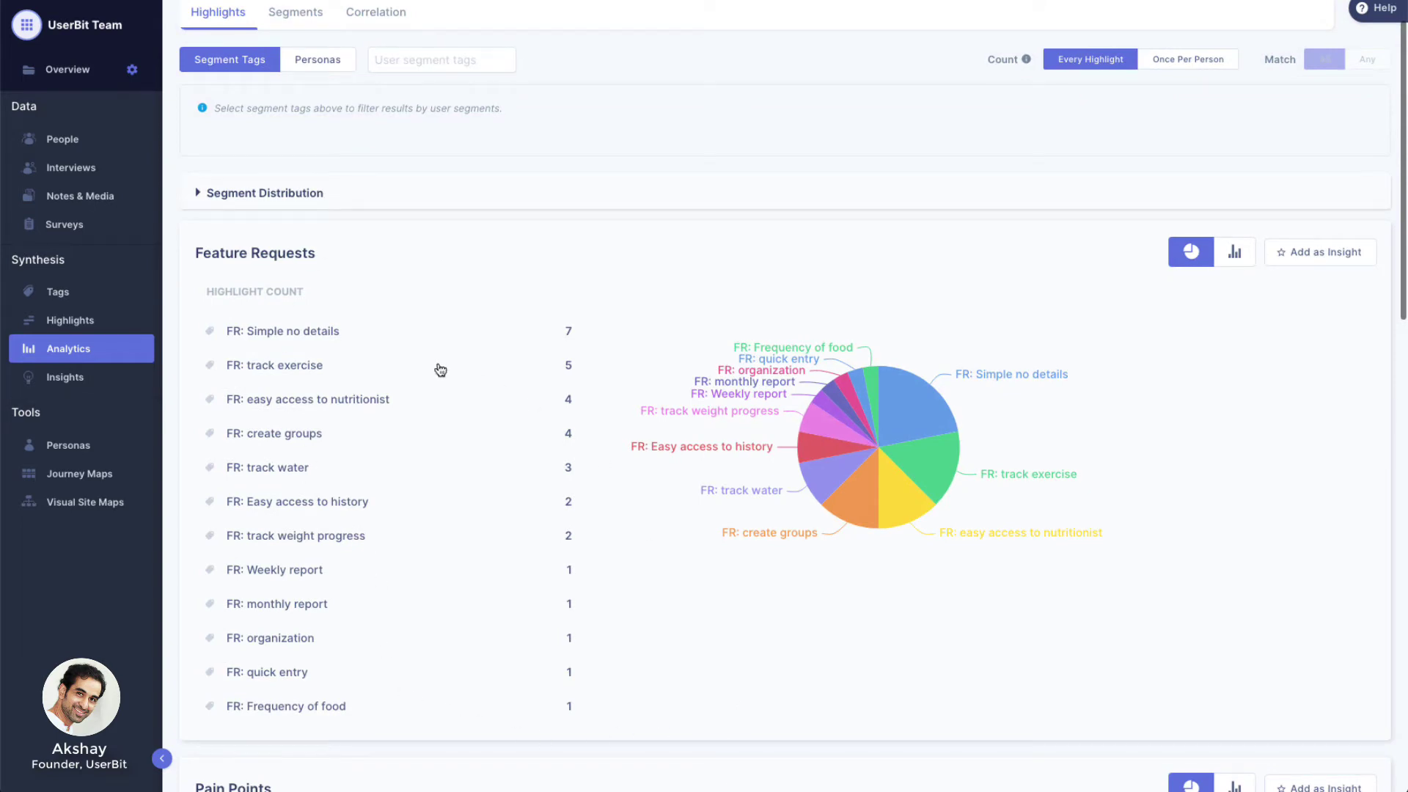
{"action": "left_click", "coordinate": [340, 334]}
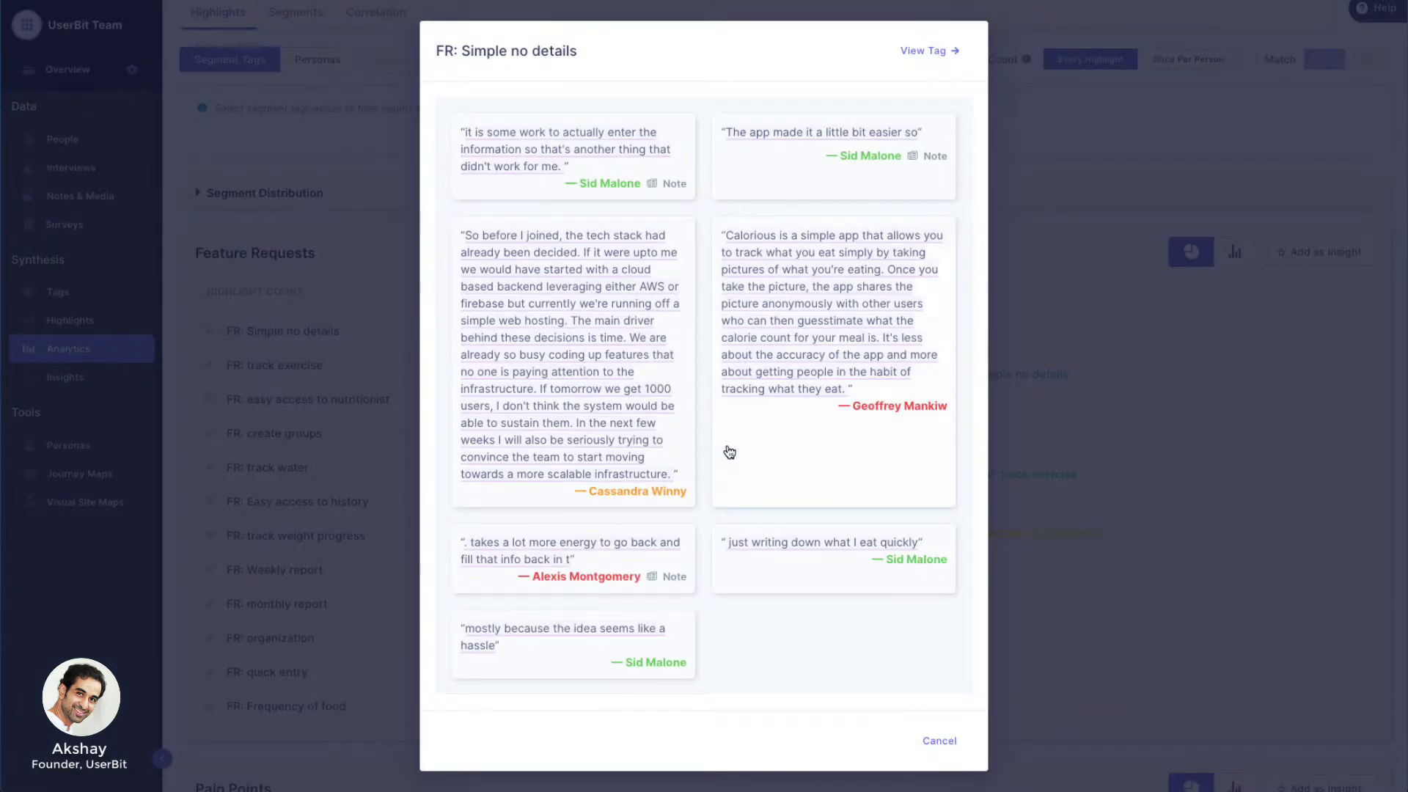
{"action": "left_click", "coordinate": [942, 740]}
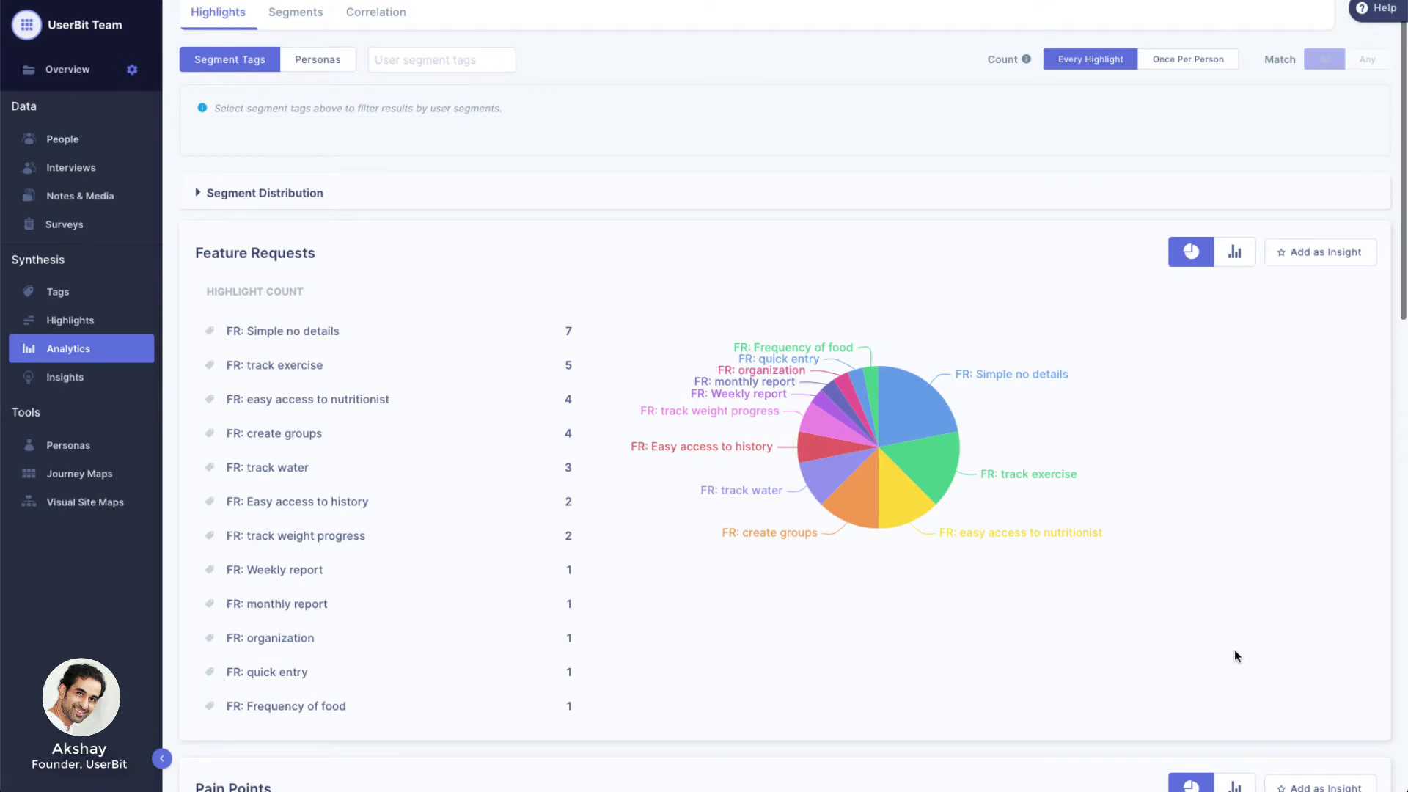
- Switch Feature Requests to a bar chart and back to pie, discarding the new insight
{"action": "left_click", "coordinate": [1236, 258]}
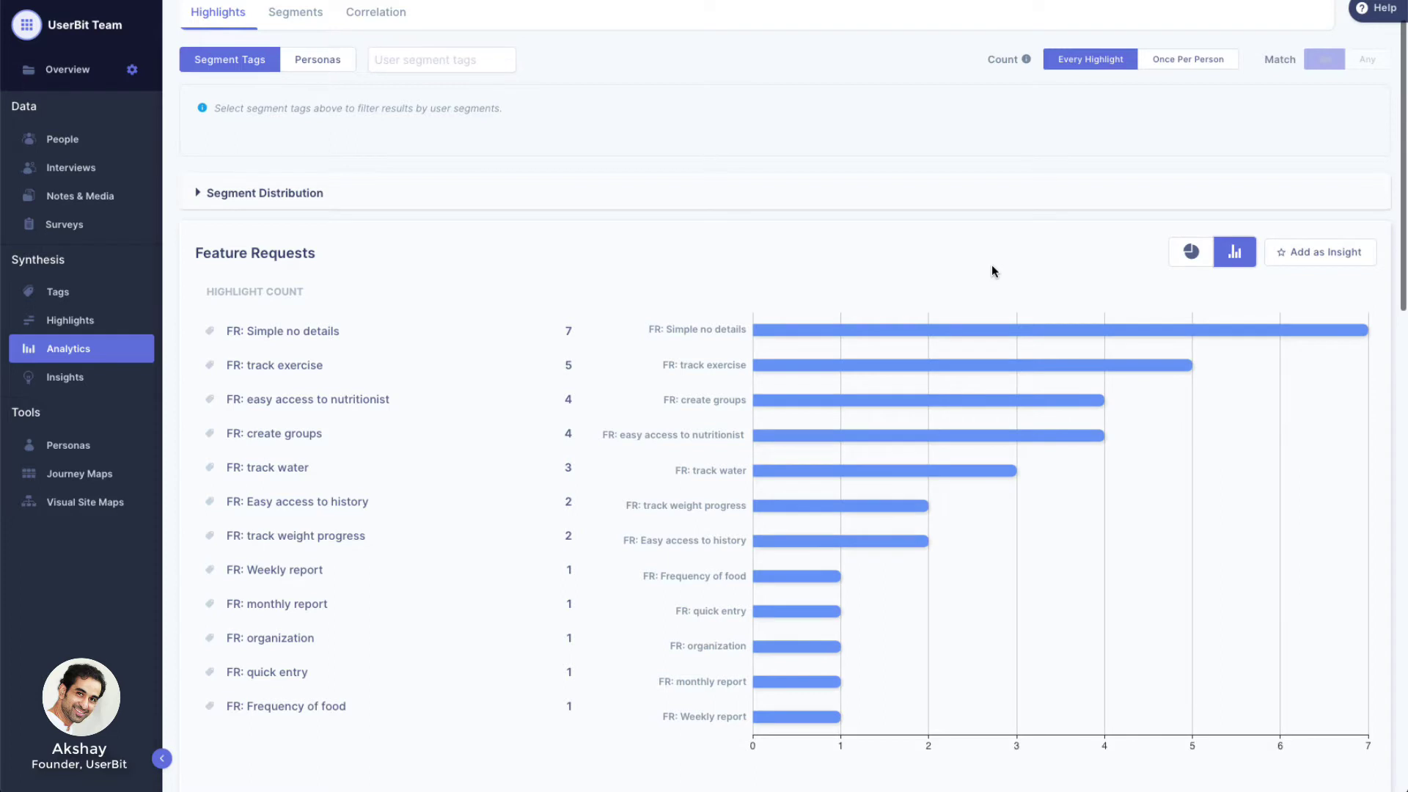
{"action": "left_click", "coordinate": [1190, 254]}
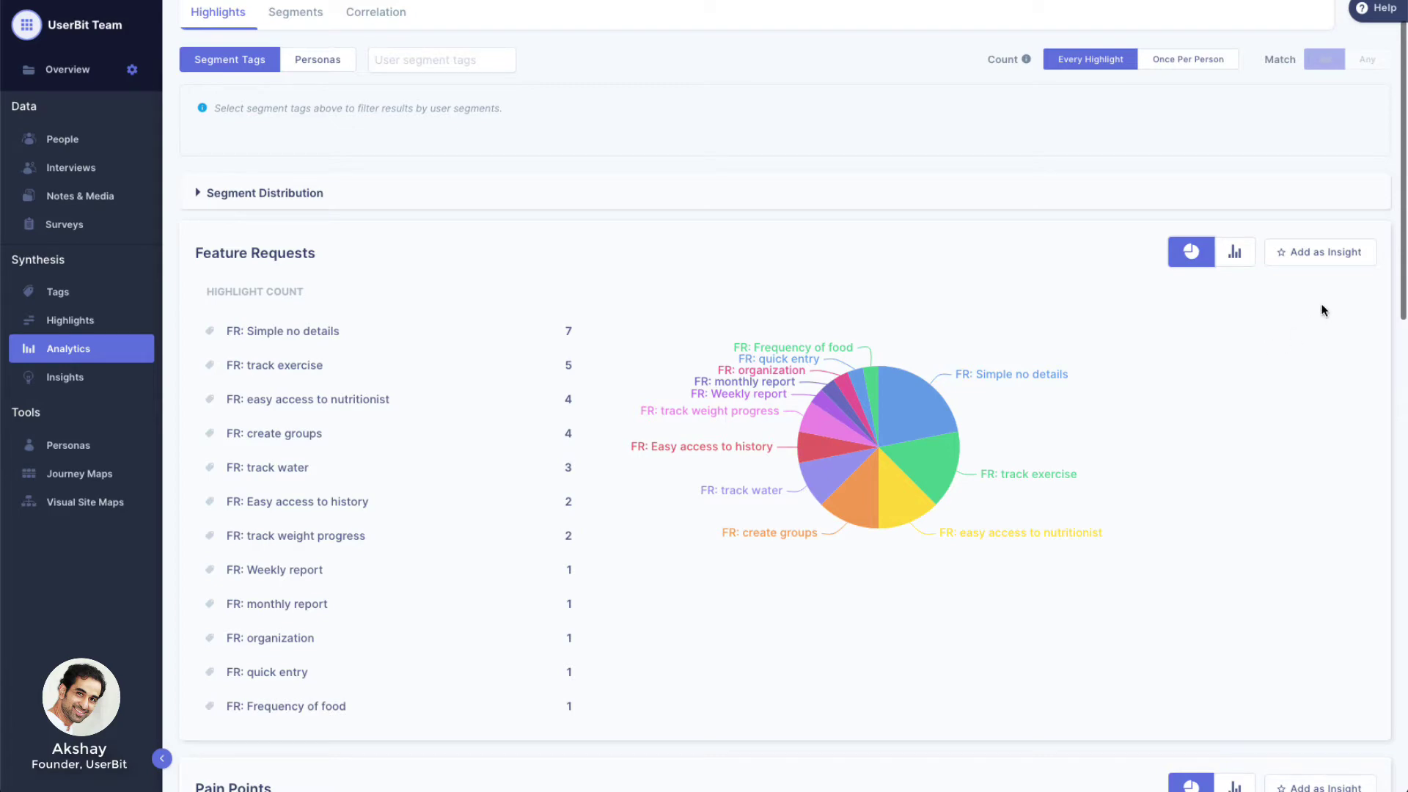
{"action": "left_click", "coordinate": [1319, 253]}
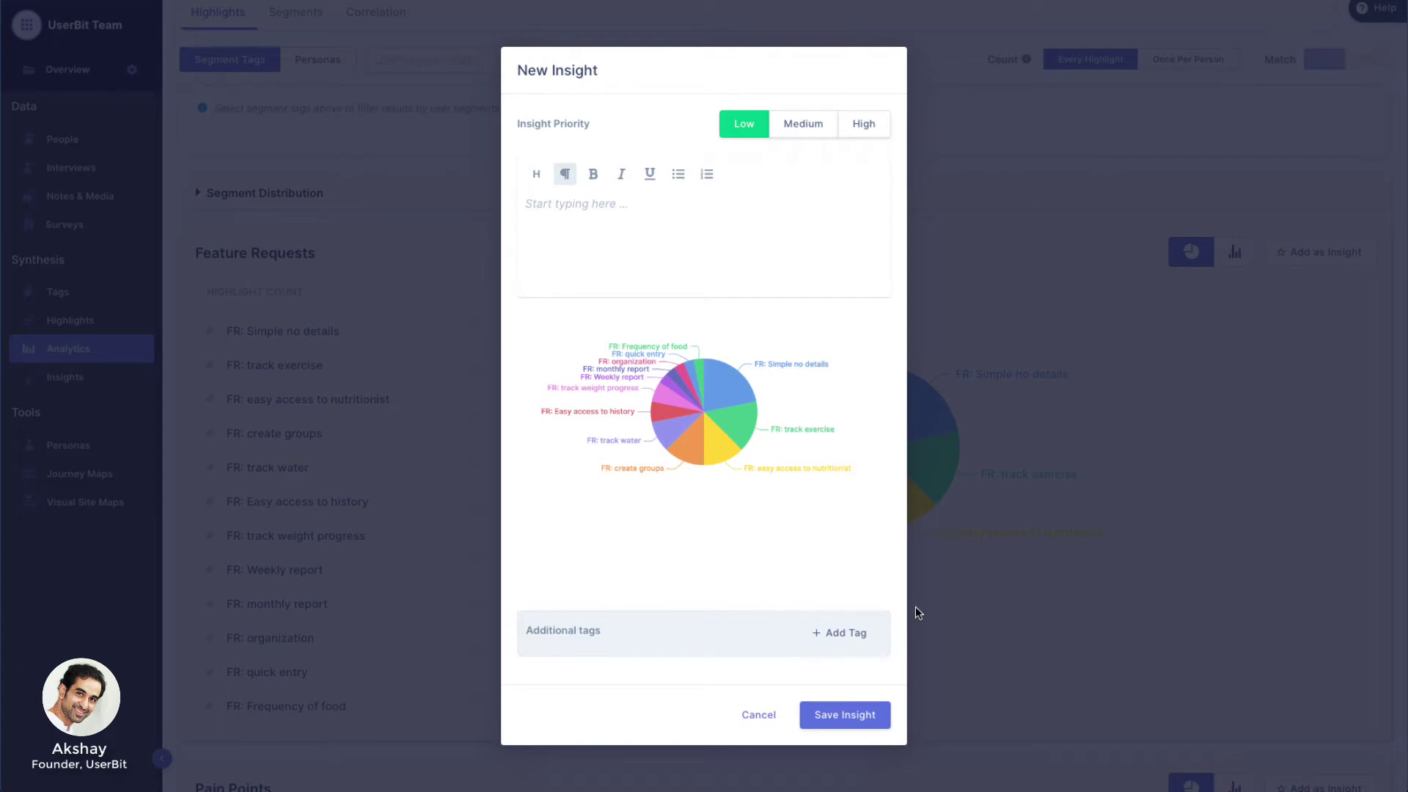
{"action": "left_click", "coordinate": [758, 714]}
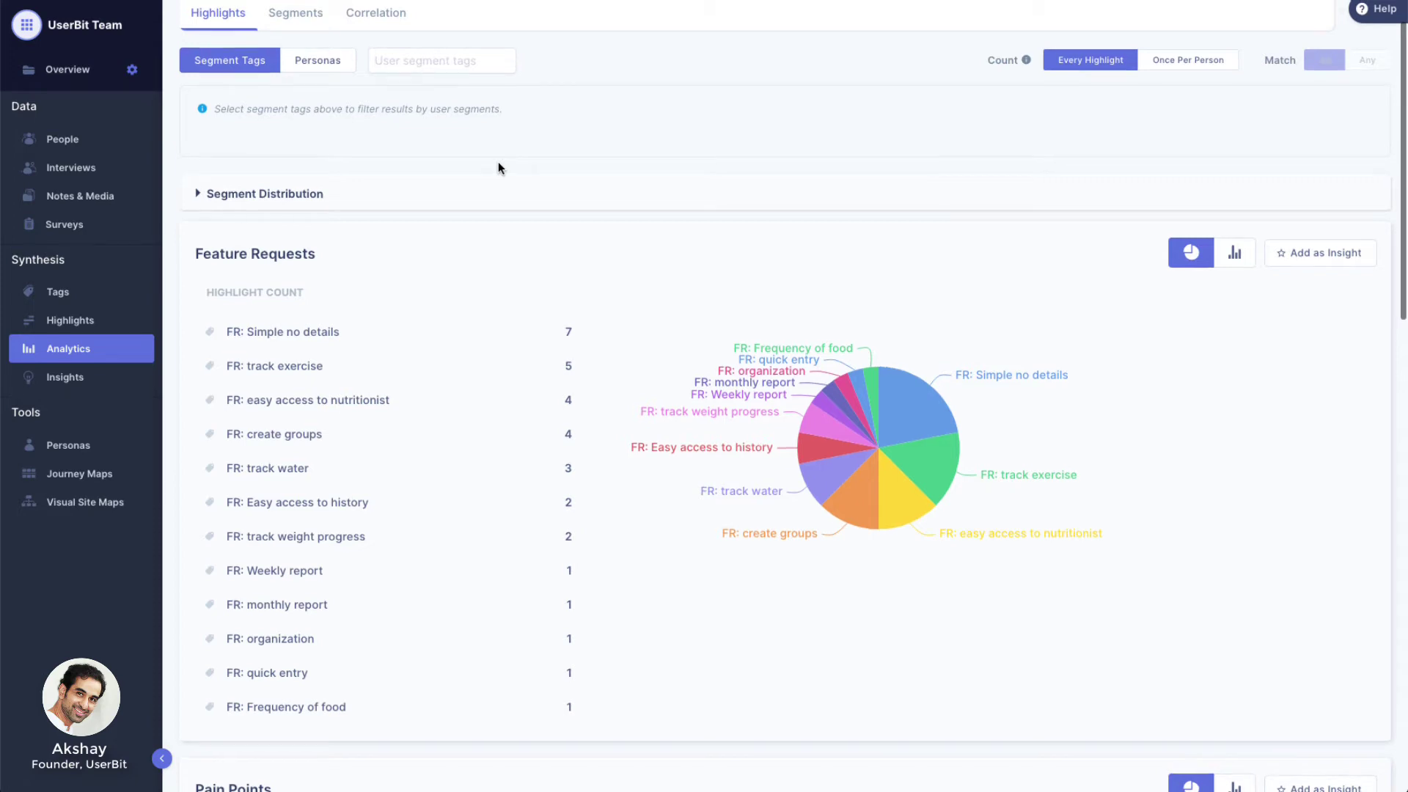
- Filter the Feature Requests chart to the Age: 18-25 segment (3 people, 3 notes)
{"action": "scroll", "coordinate": [499, 164], "scroll_direction": "up", "scroll_amount": 1}
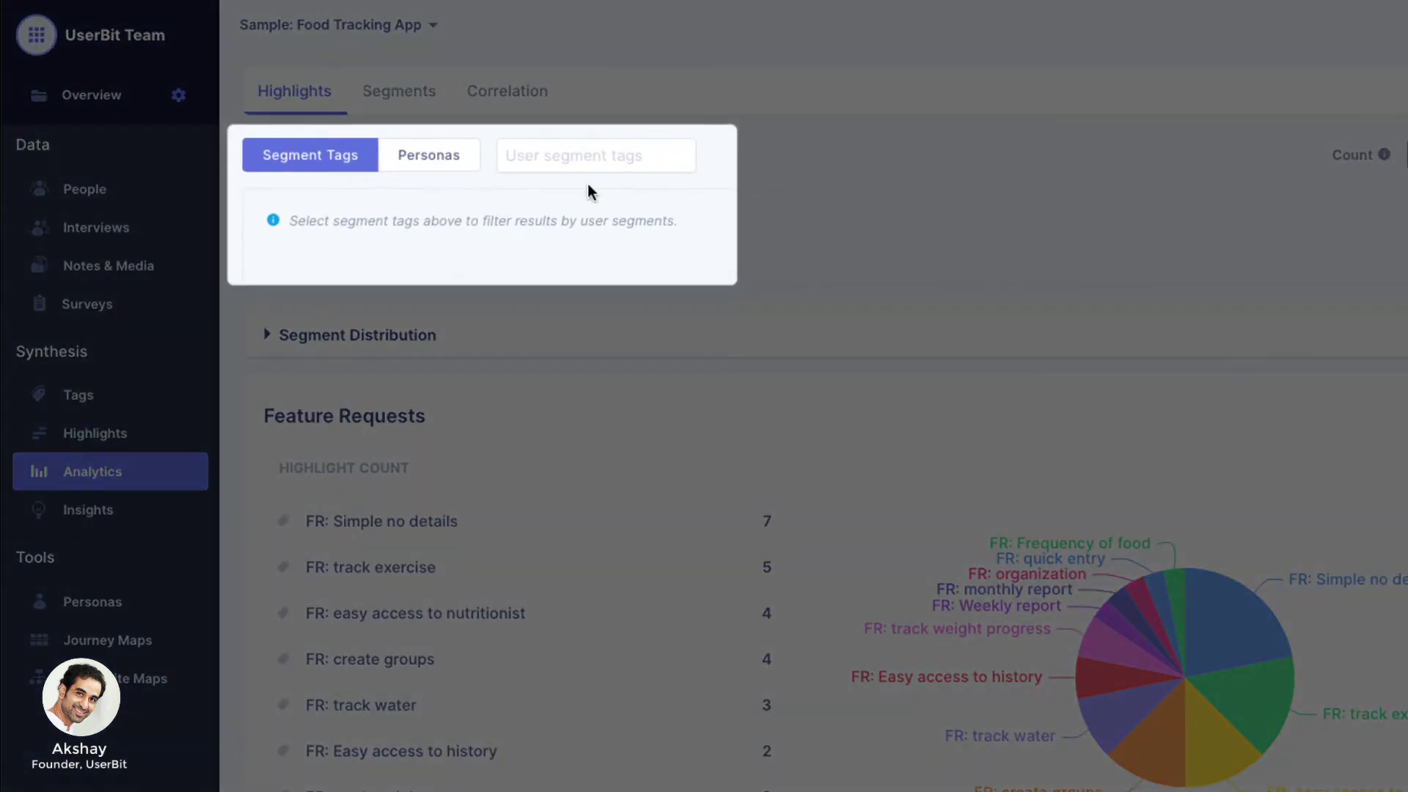
{"action": "left_click", "coordinate": [577, 160]}
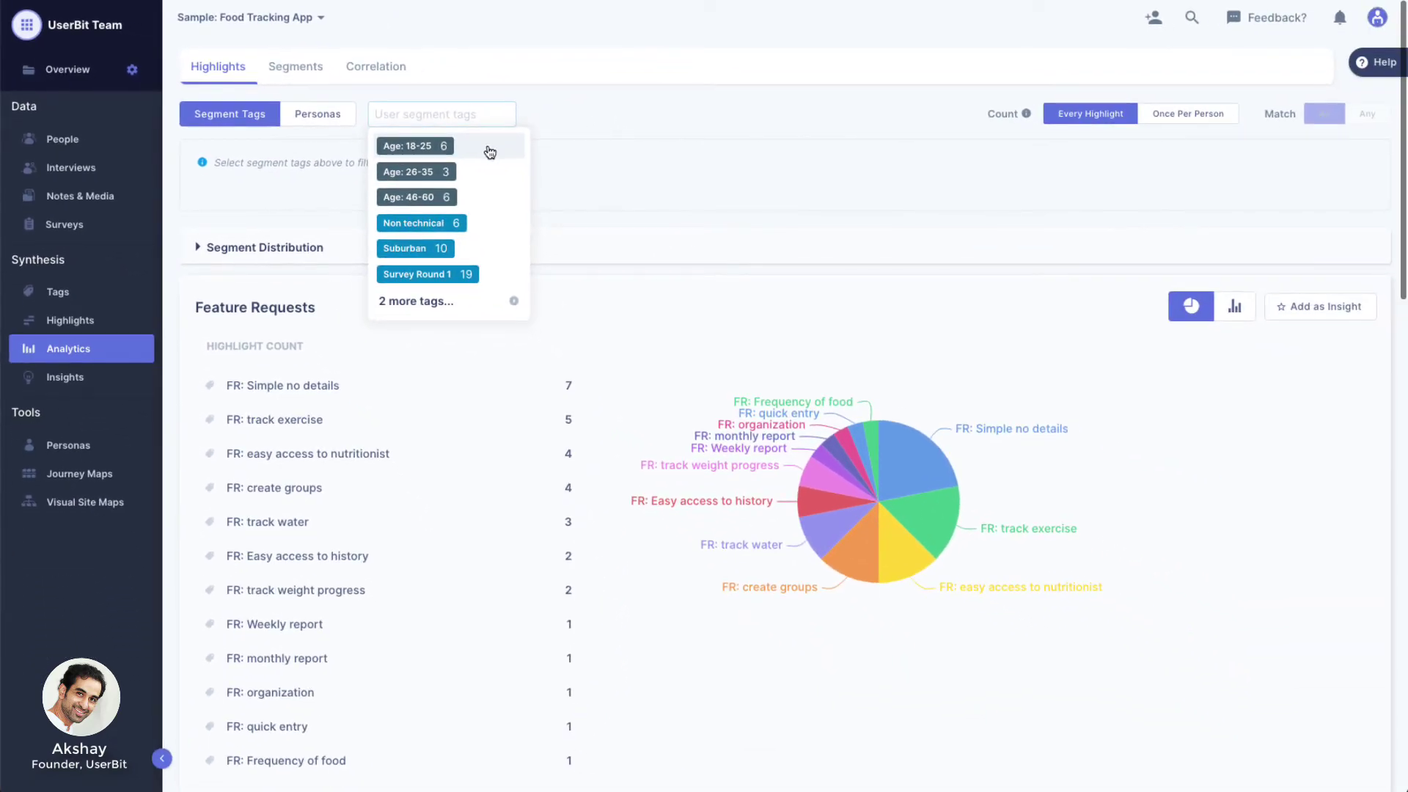
{"action": "left_click", "coordinate": [489, 152]}
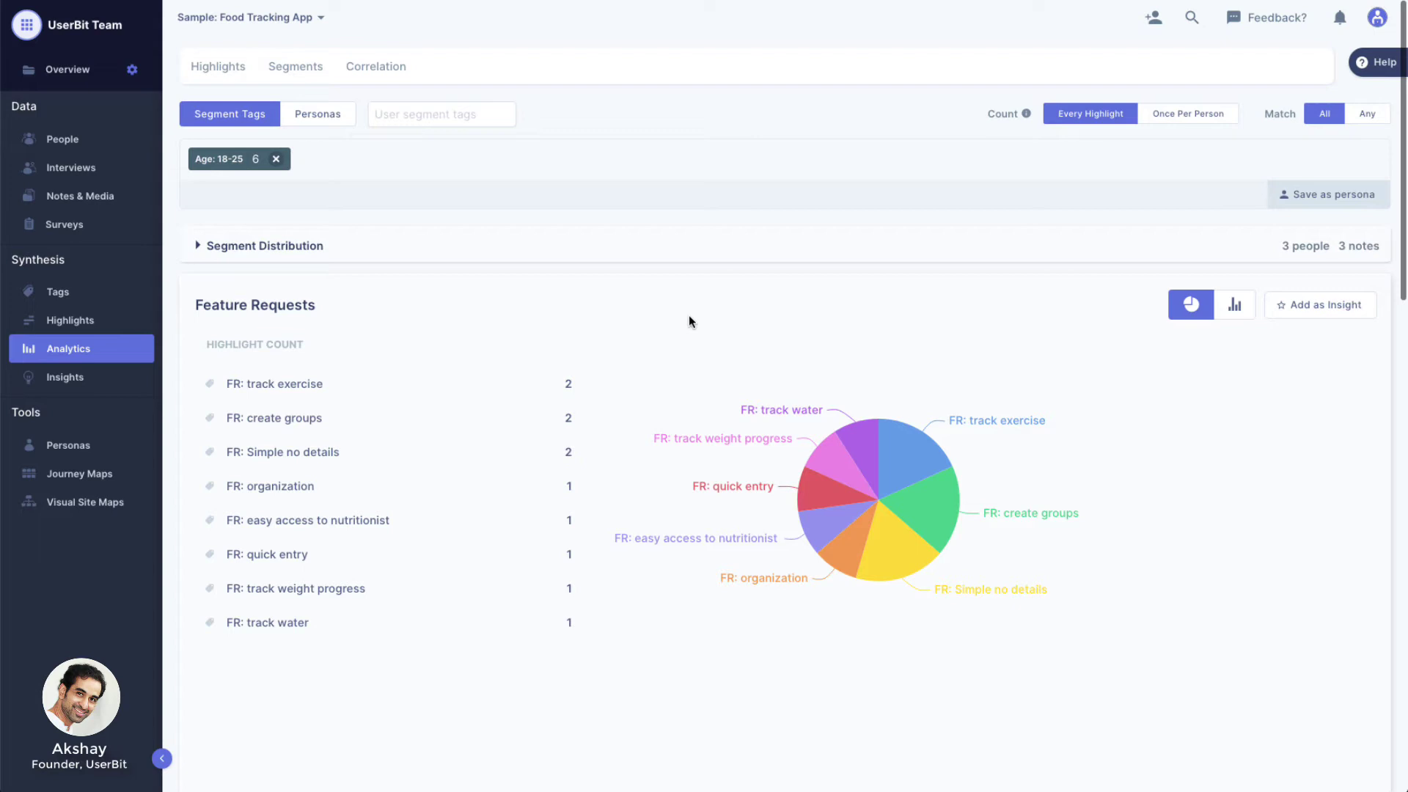
- Add Suburban alongside Age: 18-25 in the segment filter, leaving 1 person and 3 notes
{"action": "left_click", "coordinate": [475, 113]}
{"action": "left_click", "coordinate": [449, 250]}
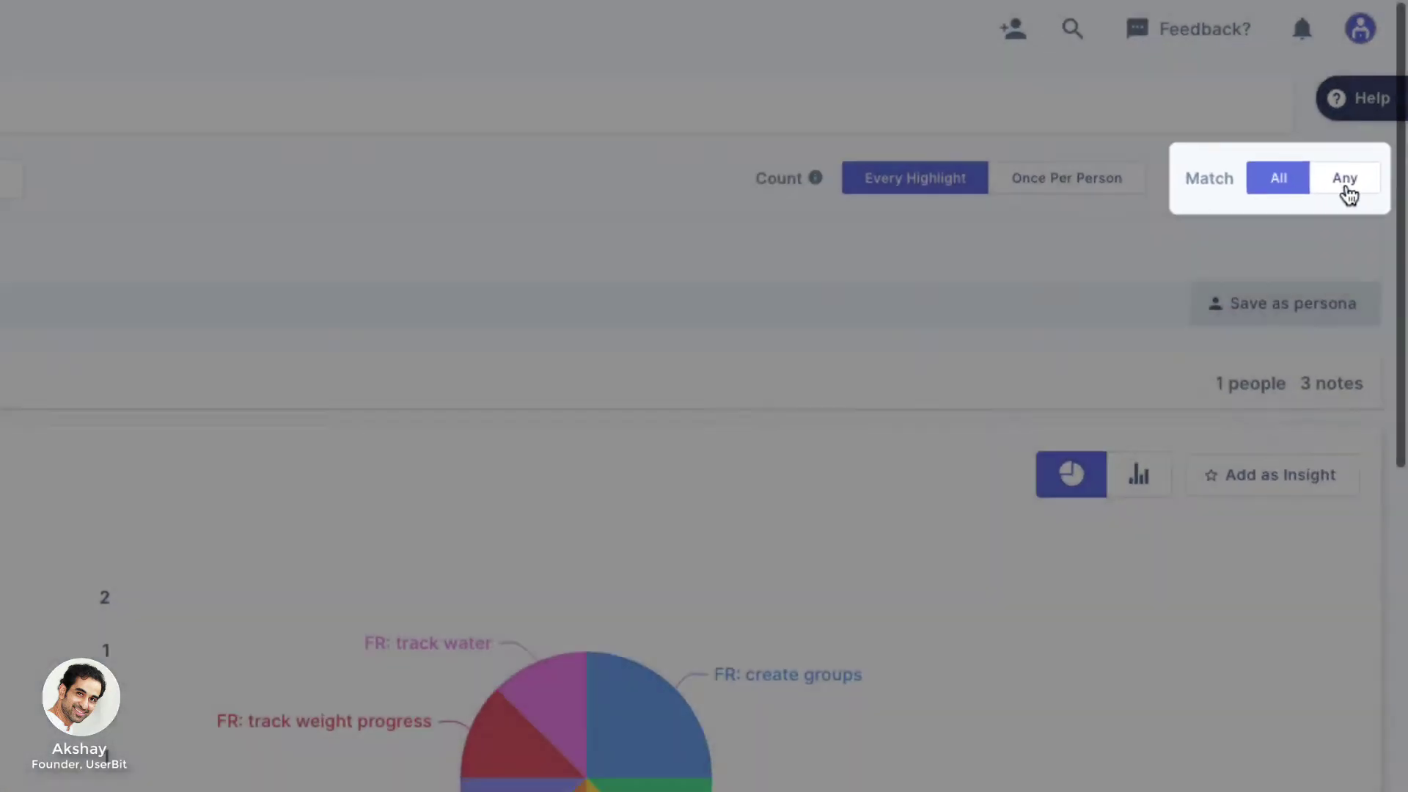
- Set Match to Any and Count to Once Per Person, giving 7 people and 5 notes
{"action": "left_click", "coordinate": [1343, 196]}
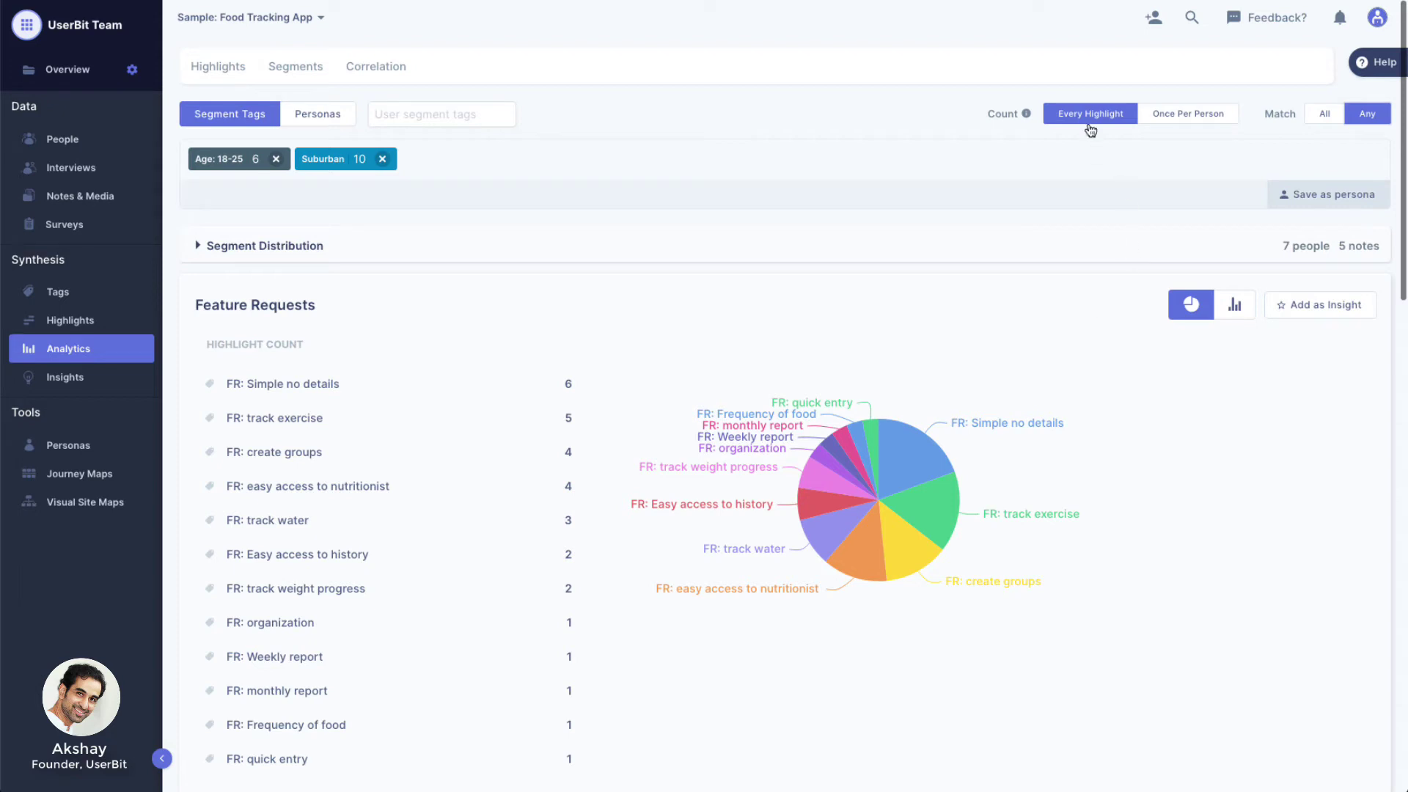
{"action": "left_click", "coordinate": [1183, 115]}
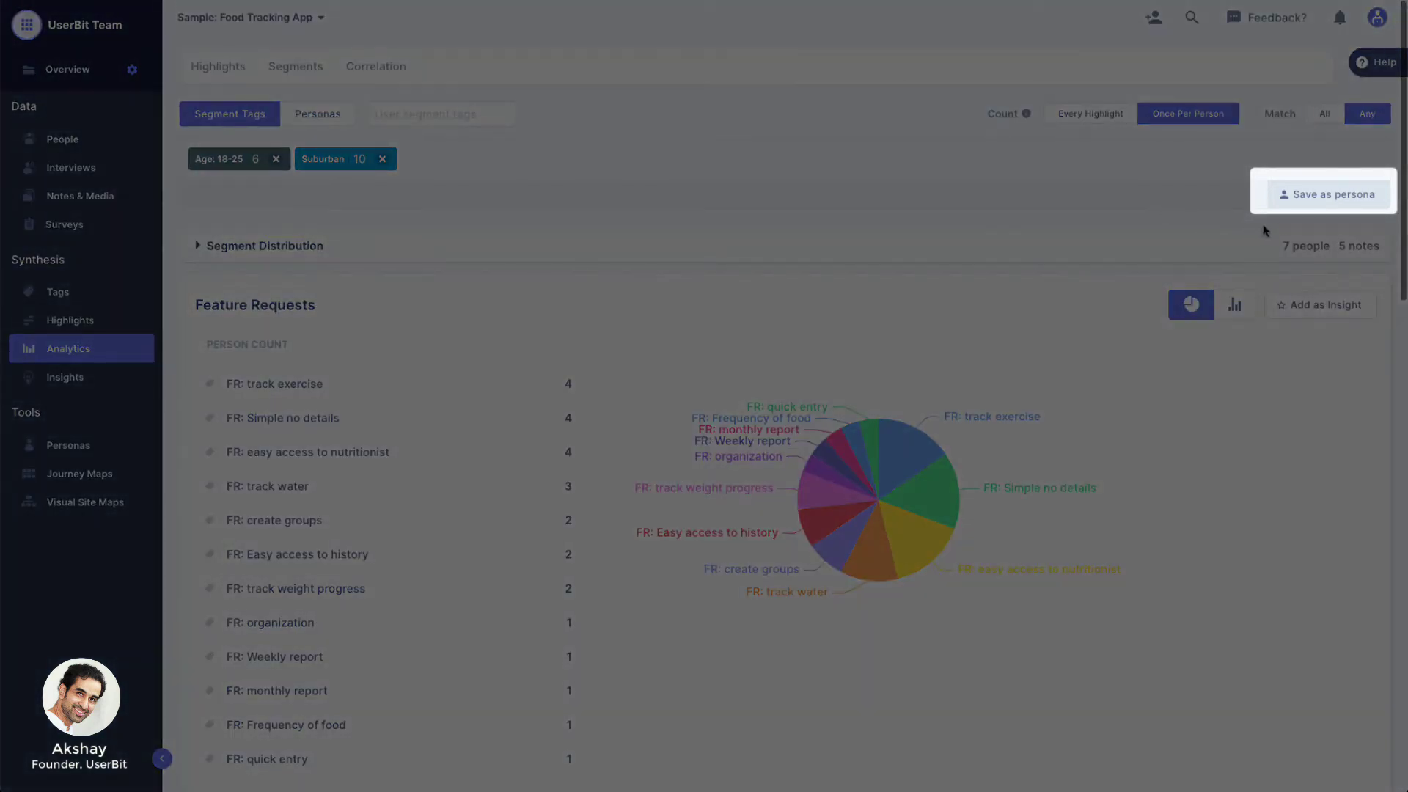
- Save the Age: 18-25 and Suburban filter as a persona and return to Analytics
{"action": "left_click", "coordinate": [1296, 195]}
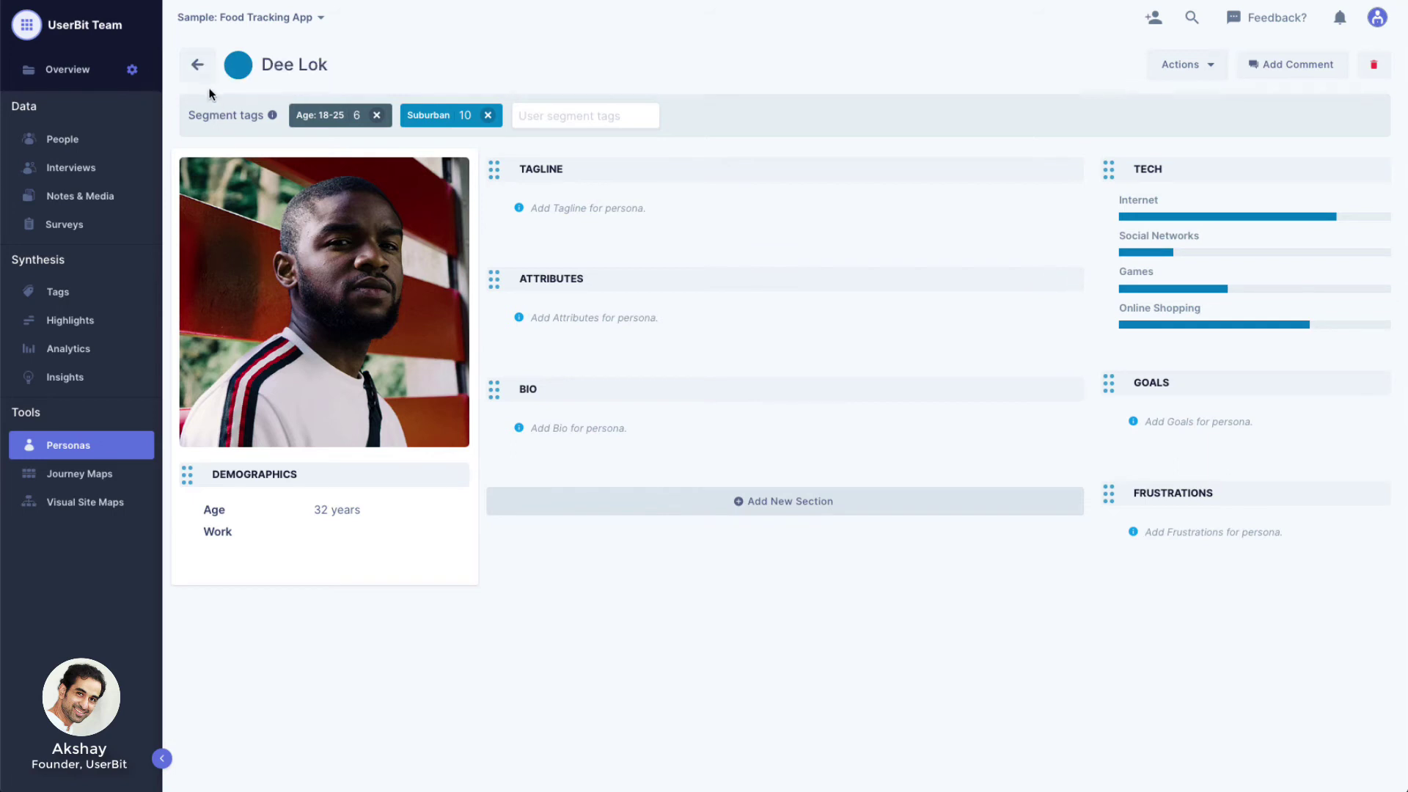
{"action": "left_click", "coordinate": [198, 65]}
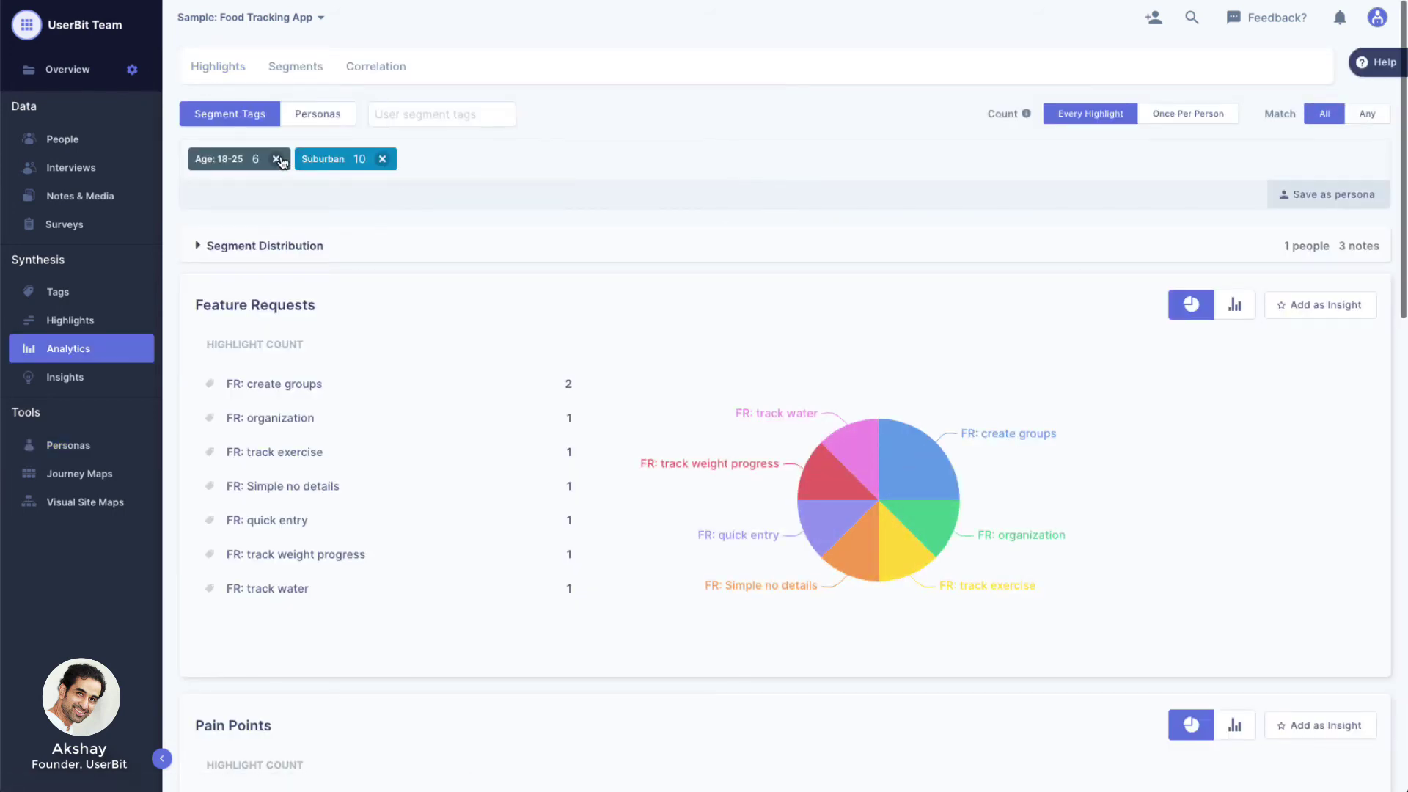
- Replace the Age: 18-25 and Suburban tag filters with the saved persona filter
{"action": "left_click", "coordinate": [277, 159]}
{"action": "left_click", "coordinate": [276, 159]}
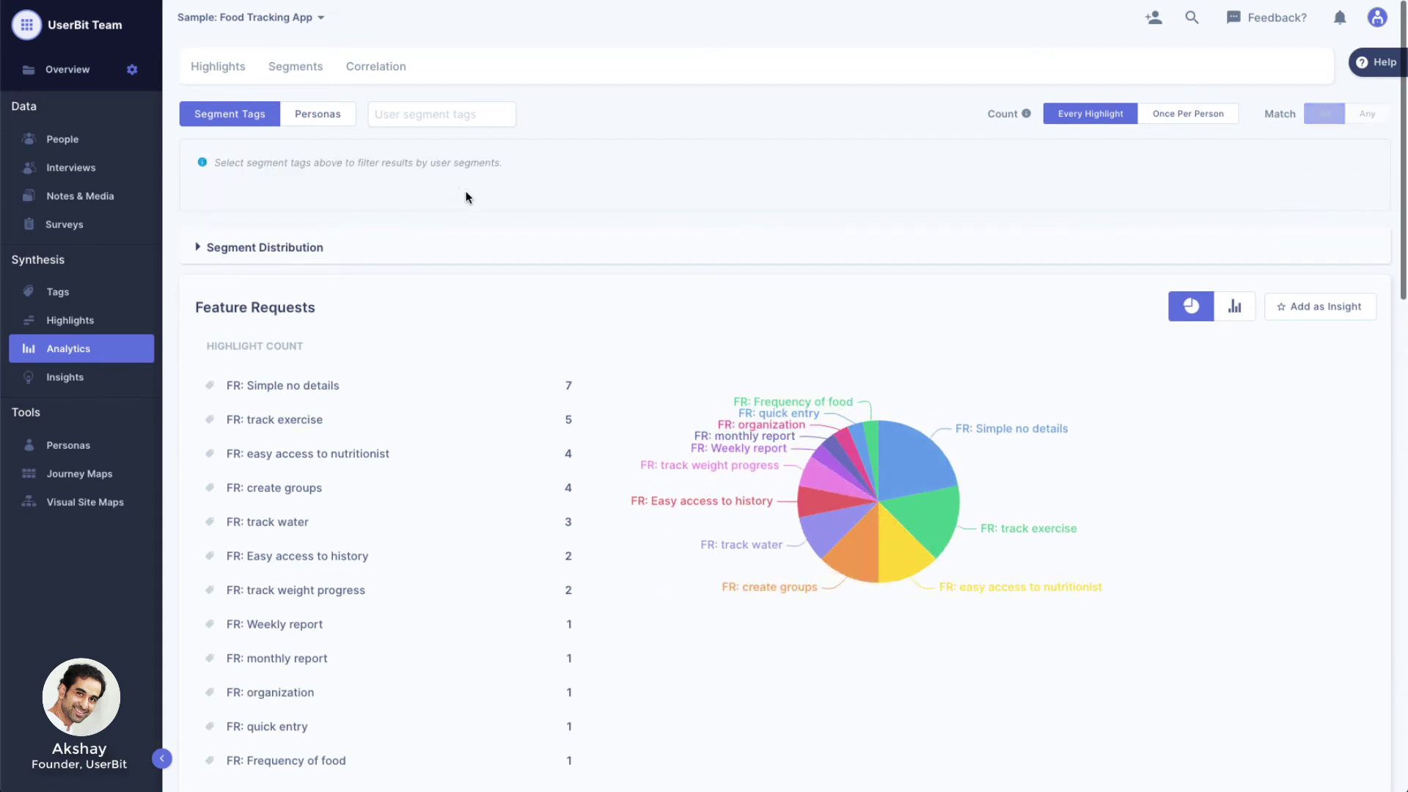
{"action": "left_click", "coordinate": [334, 123]}
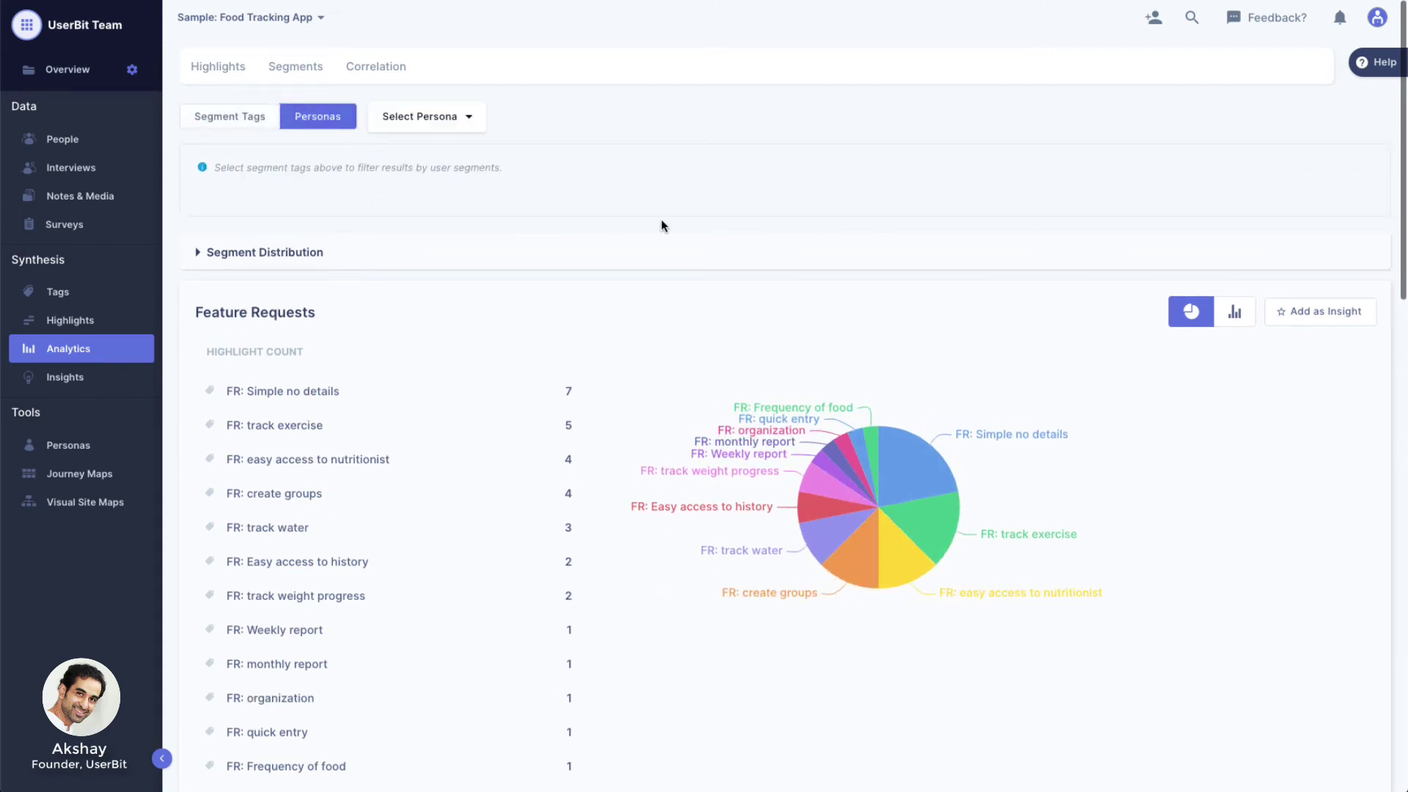
{"action": "left_click", "coordinate": [432, 114]}
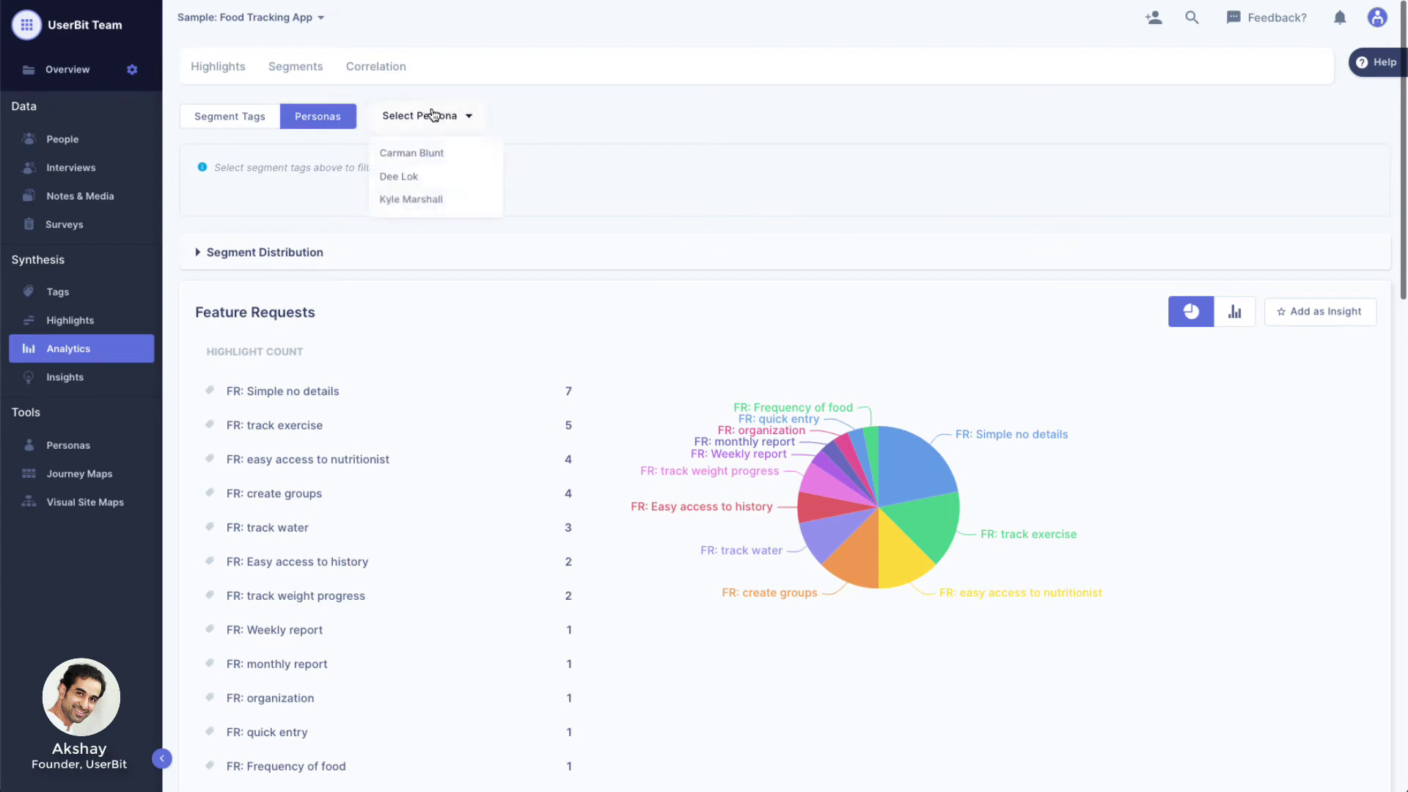
{"action": "left_click", "coordinate": [422, 180]}
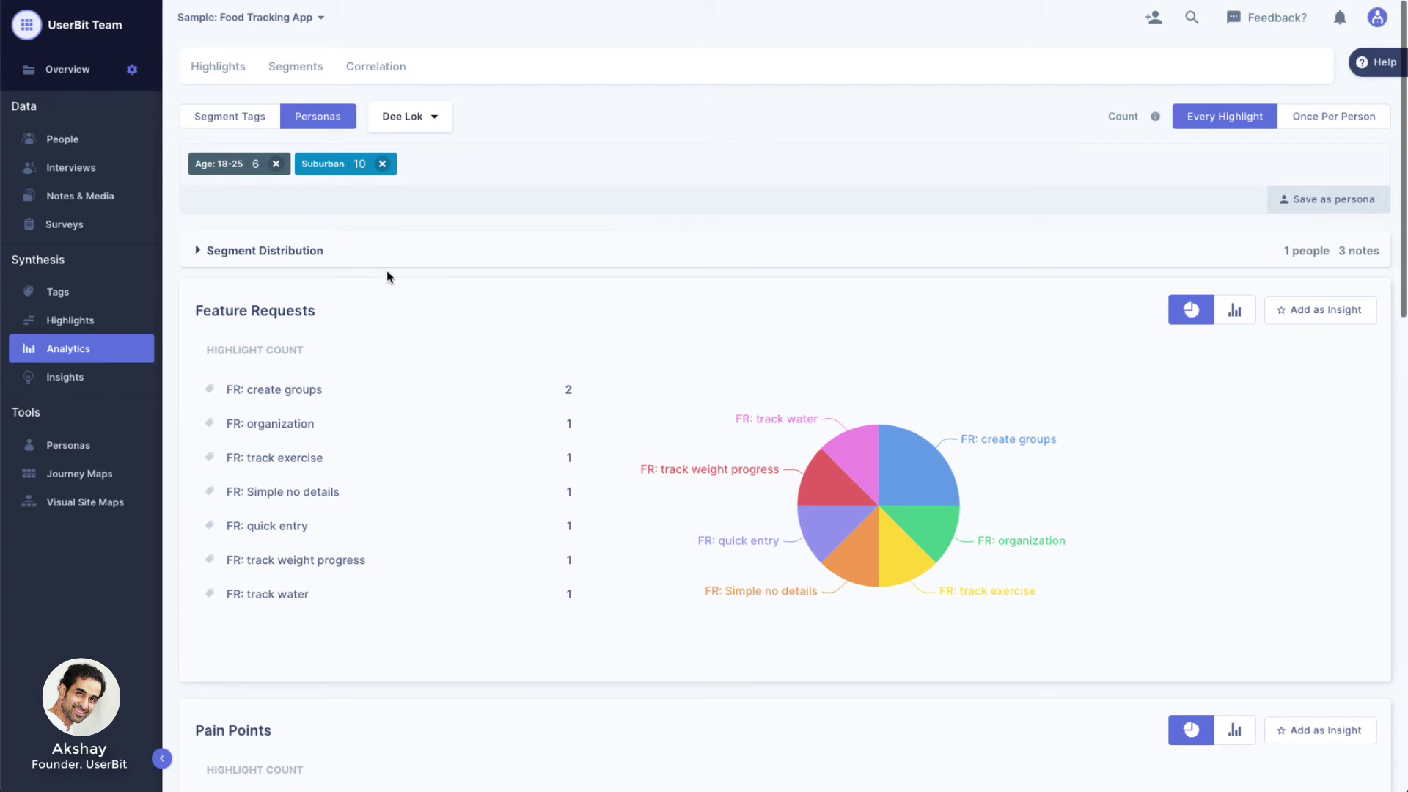
- Browse the segment breakdowns, inspect the Non technical people and notes, then go to Correlation
{"action": "left_click", "coordinate": [298, 68]}
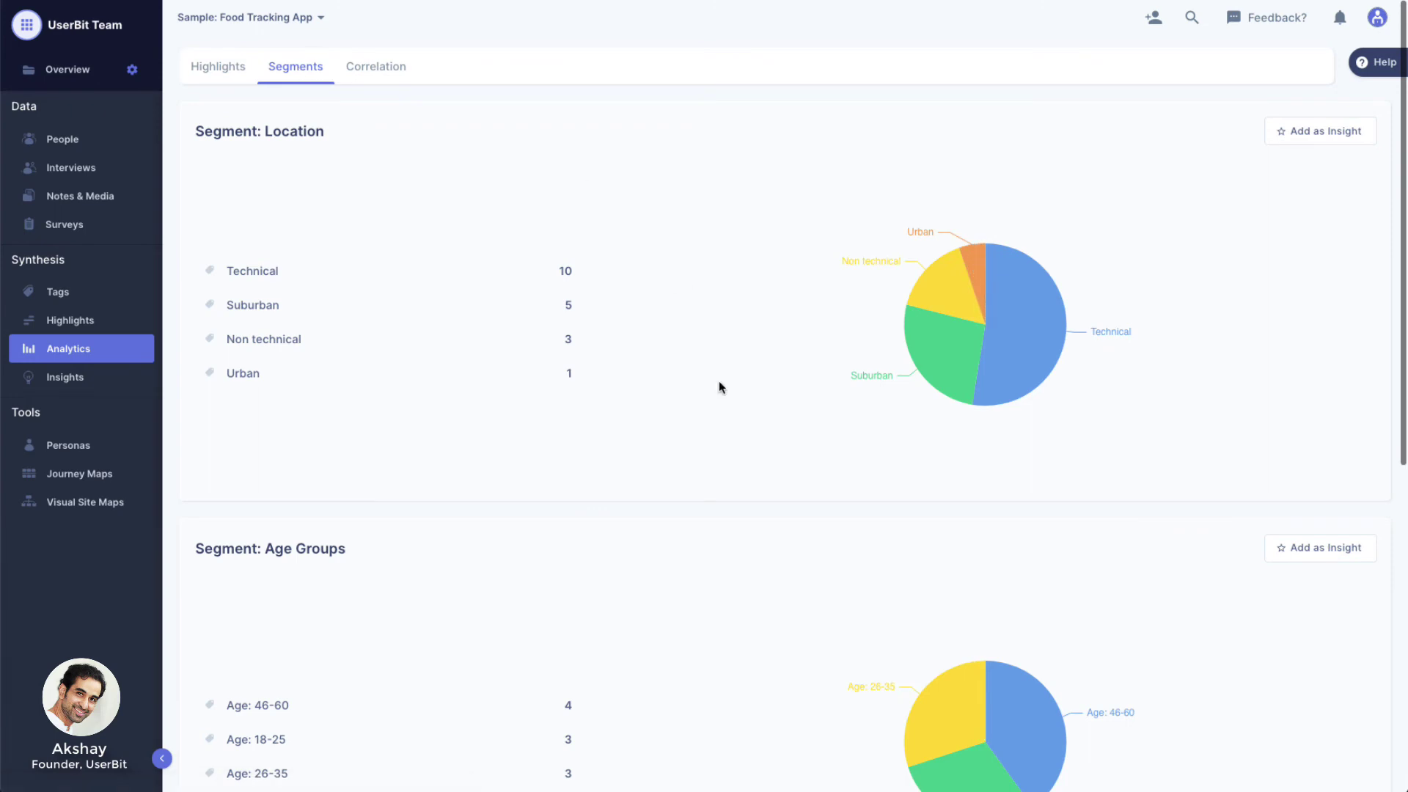
{"action": "scroll", "coordinate": [719, 382], "scroll_direction": "down", "scroll_amount": 4}
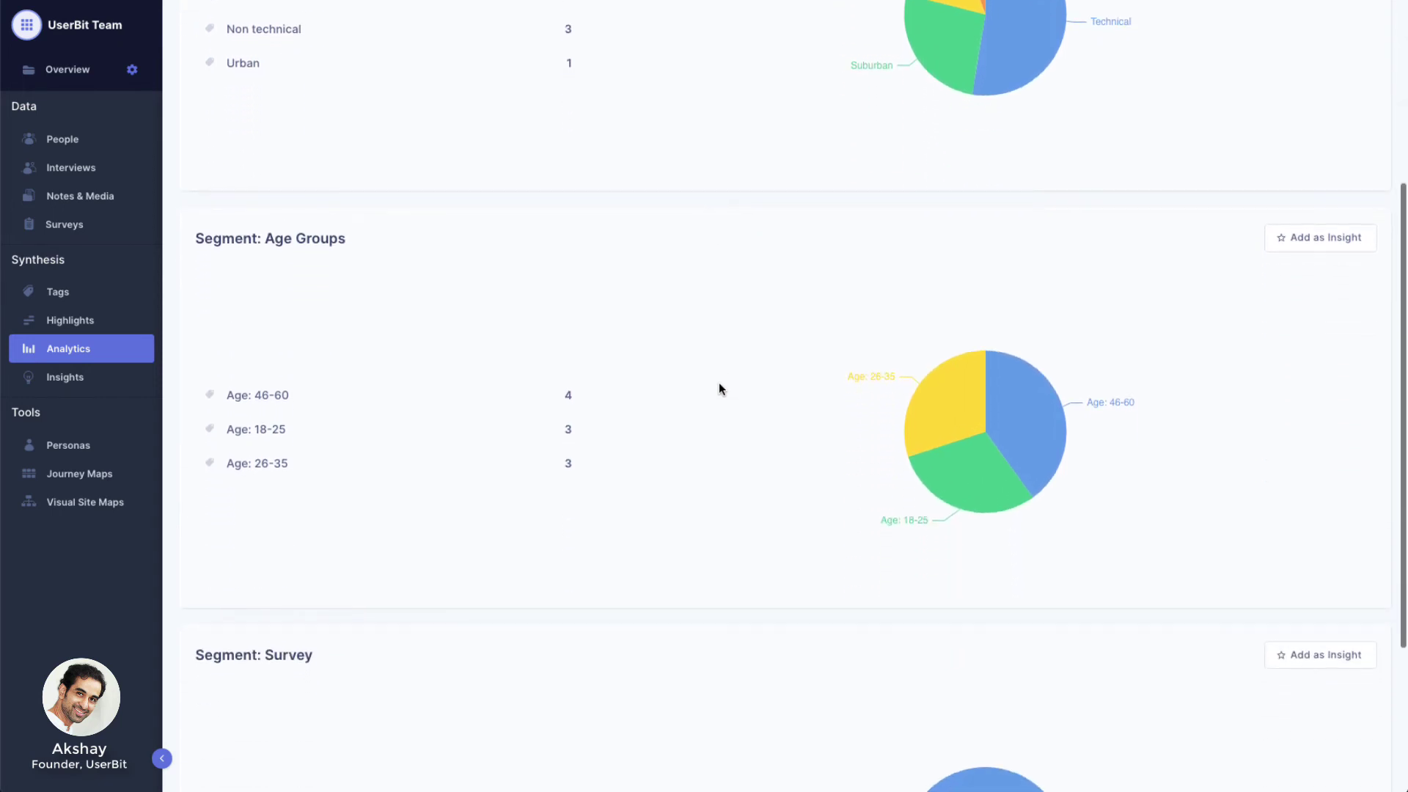
{"action": "scroll", "coordinate": [719, 387], "scroll_direction": "up", "scroll_amount": 4}
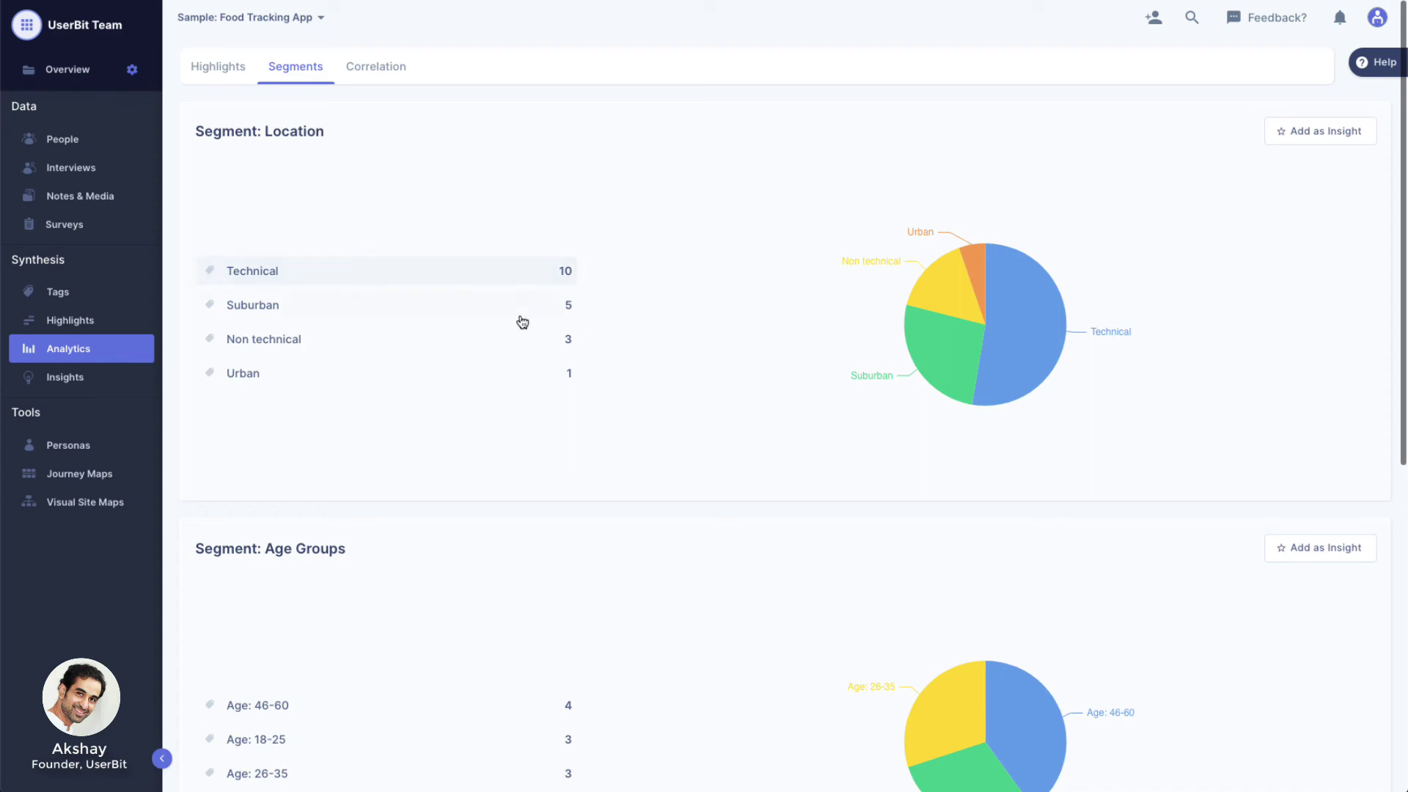
{"action": "left_click", "coordinate": [516, 338]}
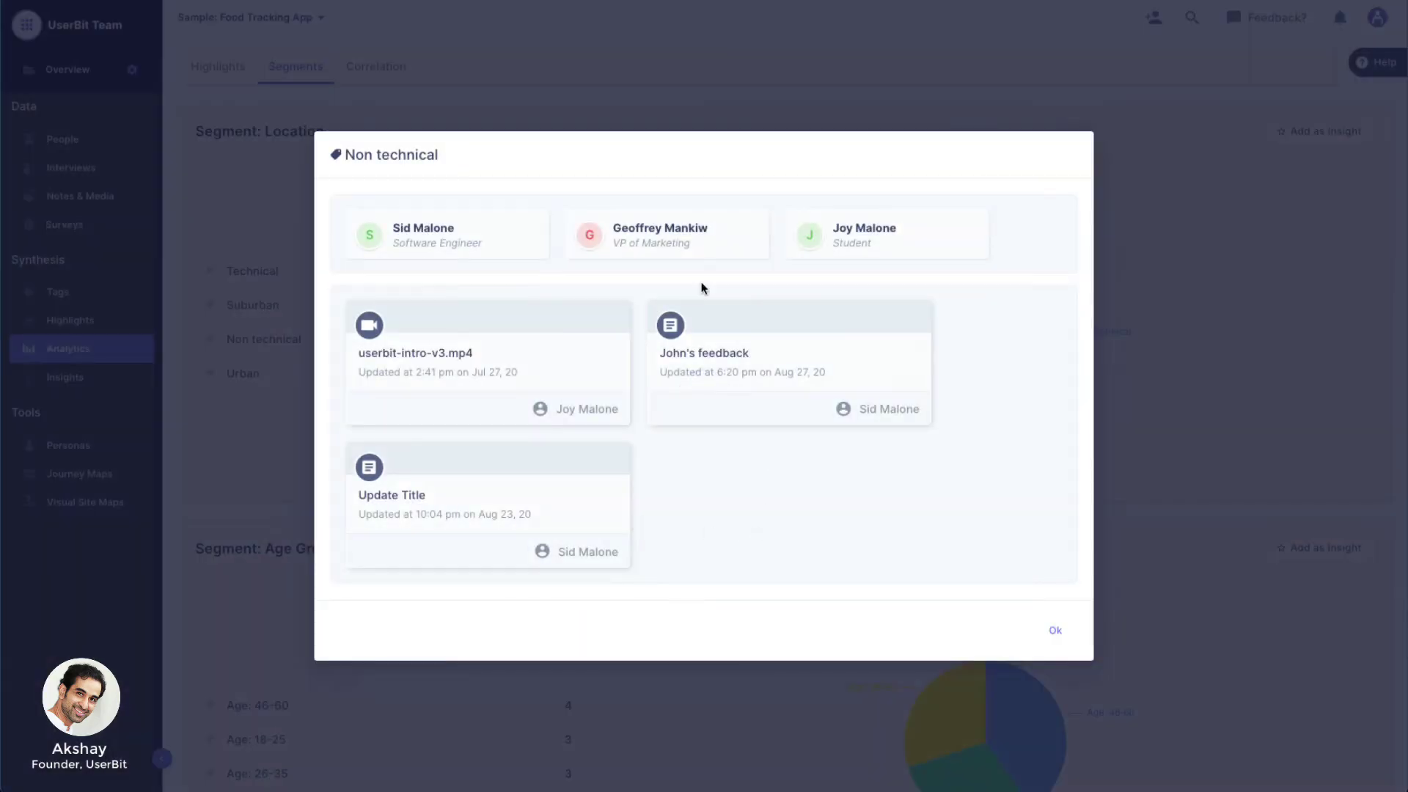
{"action": "left_click", "coordinate": [1055, 630]}
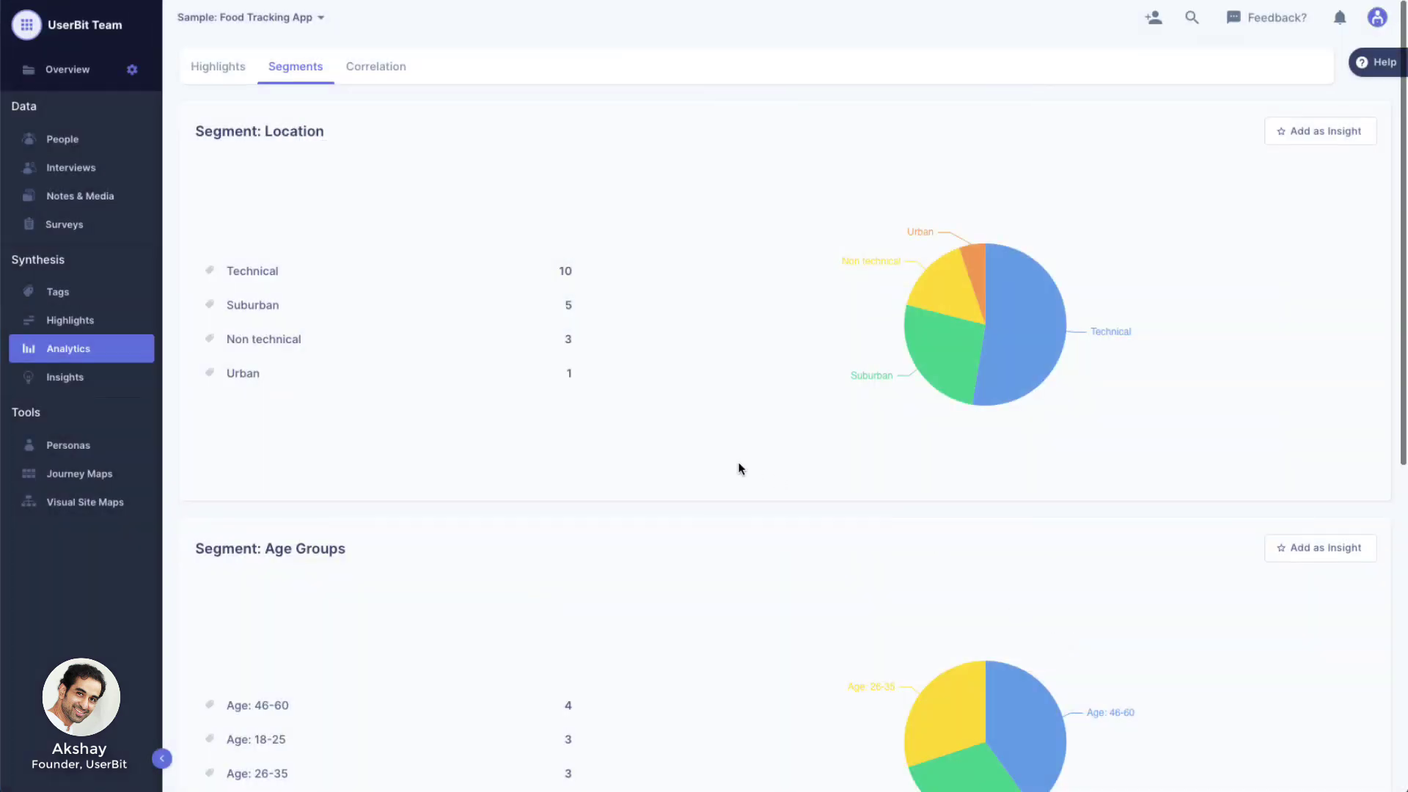
{"action": "left_click", "coordinate": [400, 71]}
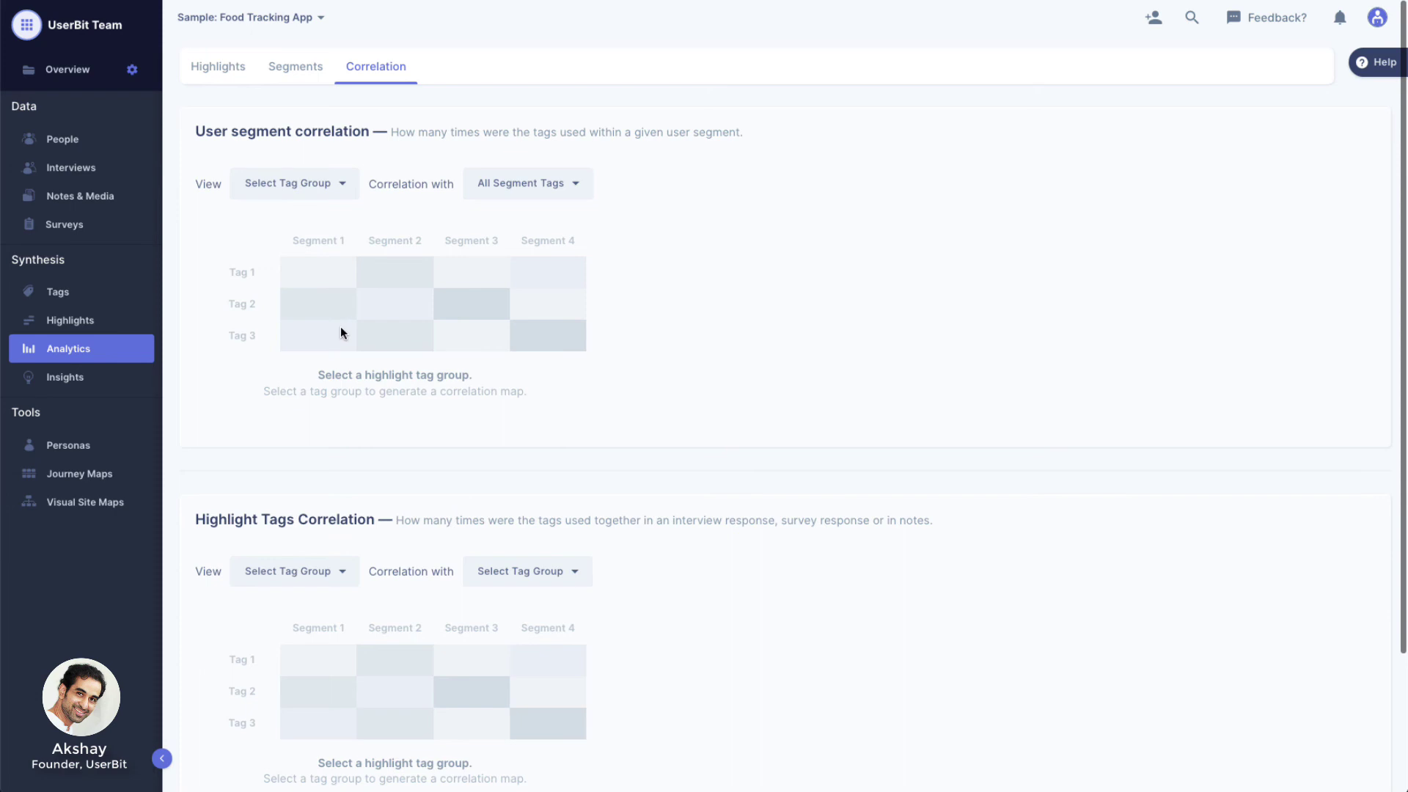
- Show the Feature Requests segment heatmap, peaking at 5 for Suburban with 'FR: Simple no details'
{"action": "left_click", "coordinate": [336, 201]}
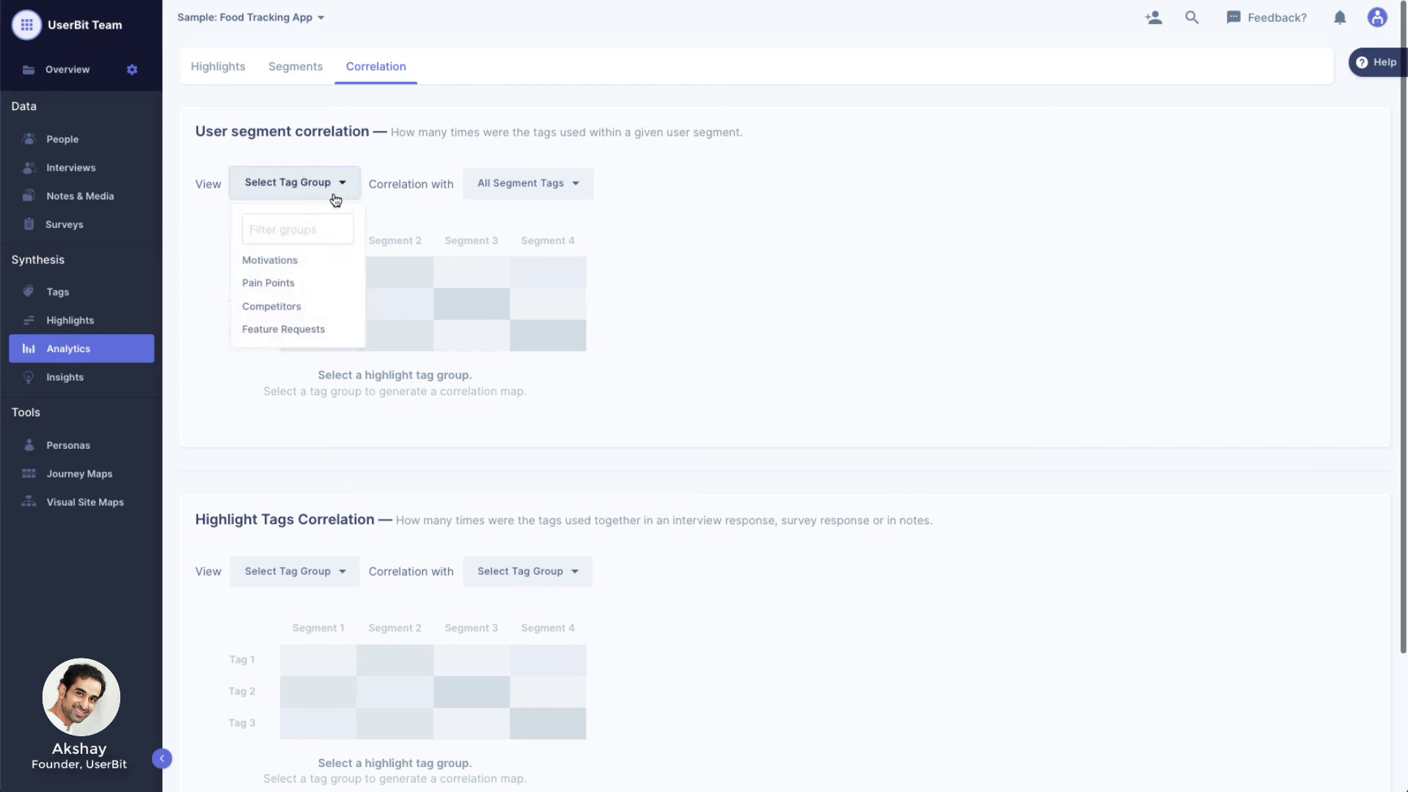
{"action": "left_click", "coordinate": [310, 331]}
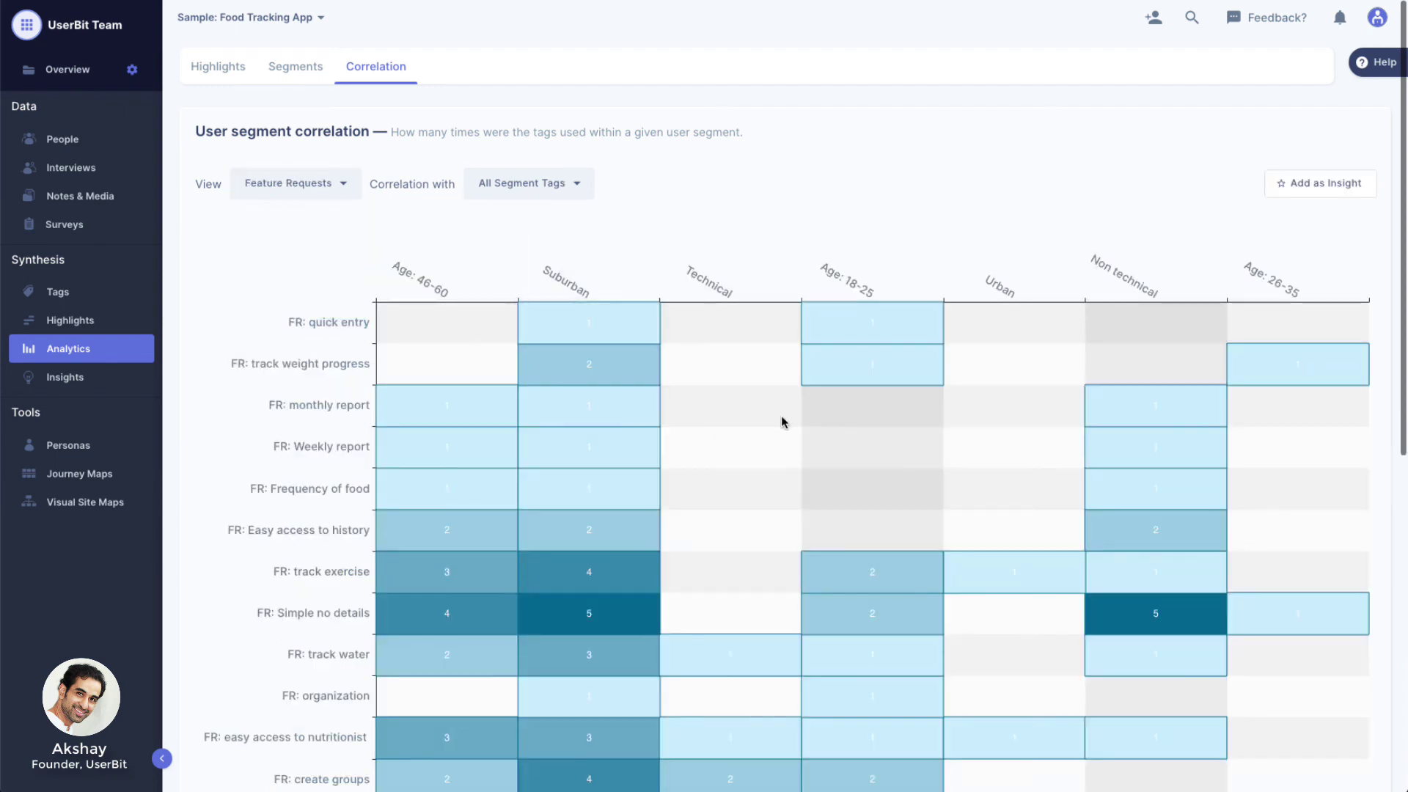
{"action": "scroll", "coordinate": [781, 422], "scroll_direction": "down", "scroll_amount": 2}
{"action": "mouse_move", "coordinate": [613, 504]}
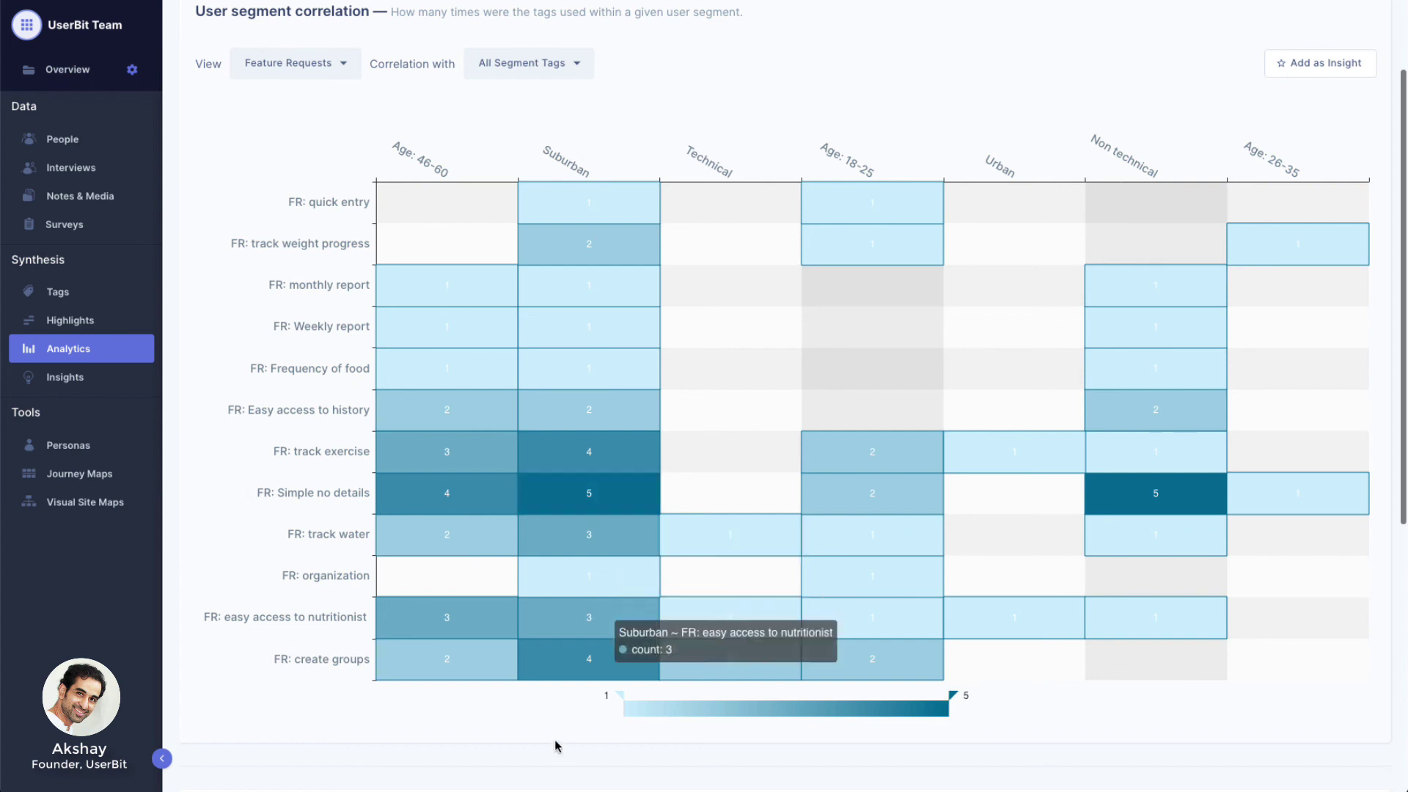
- Set the correlation heatmap to view Pain Points against Feature Requests and review the co-occurrence counts
{"action": "scroll", "coordinate": [555, 746], "scroll_direction": "down", "scroll_amount": 6}
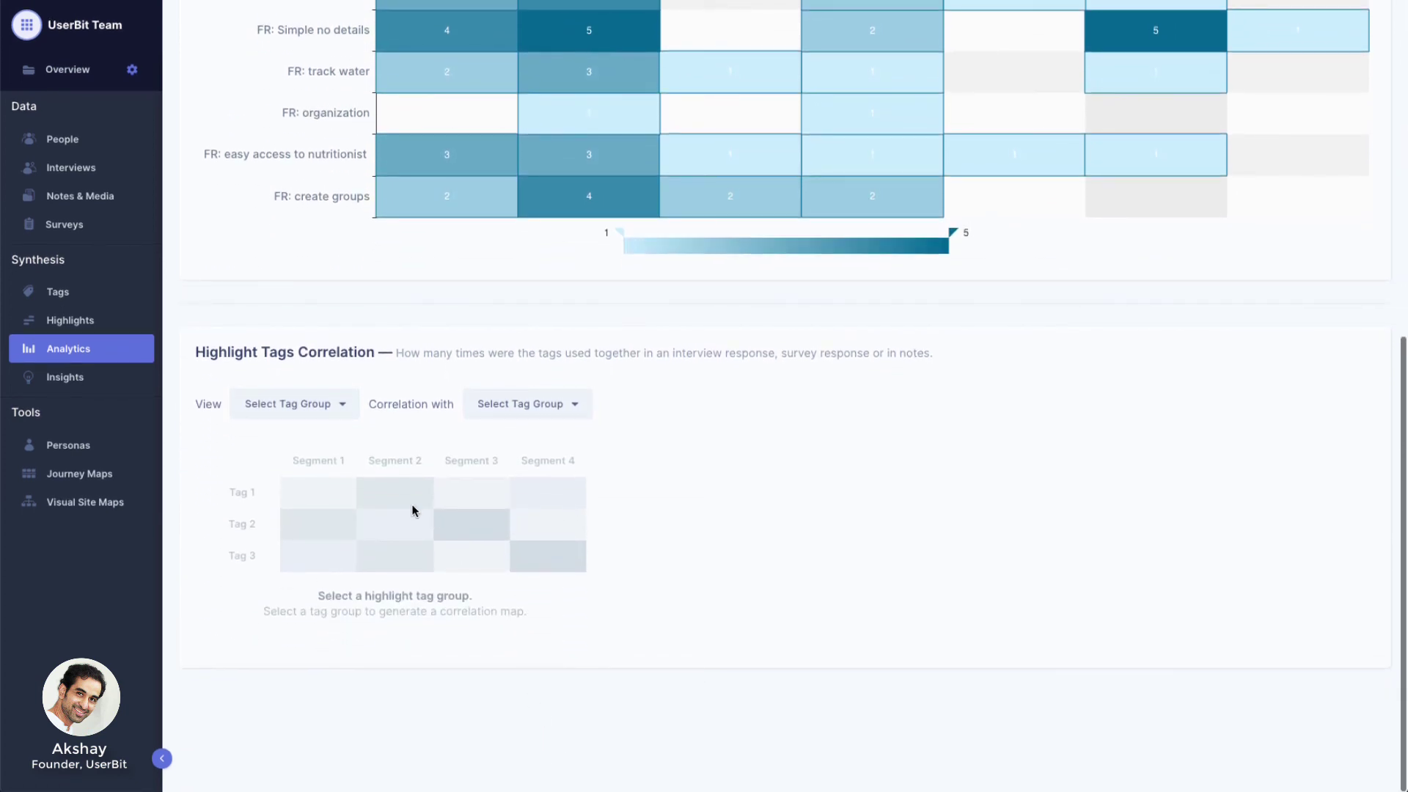
{"action": "left_click", "coordinate": [338, 417]}
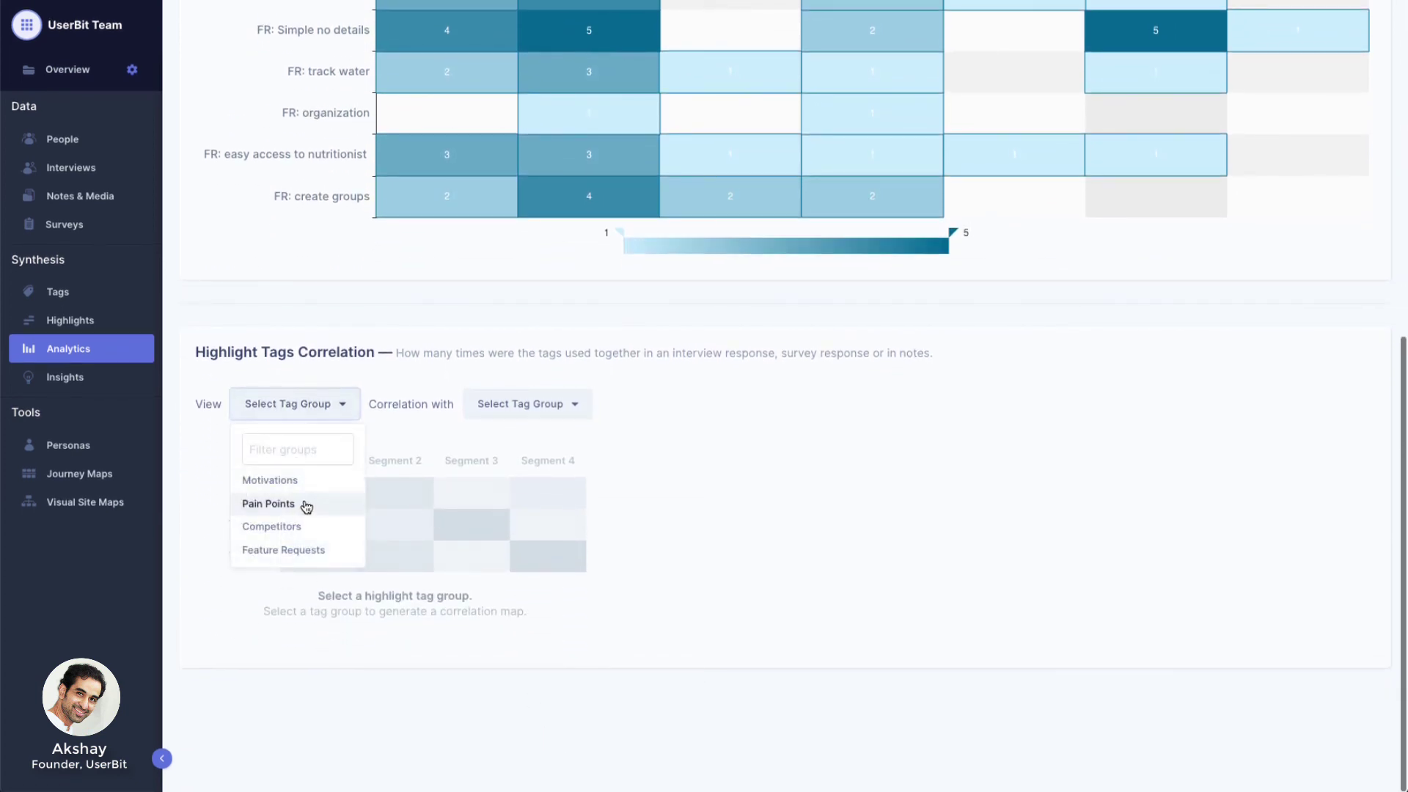
{"action": "left_click", "coordinate": [300, 506]}
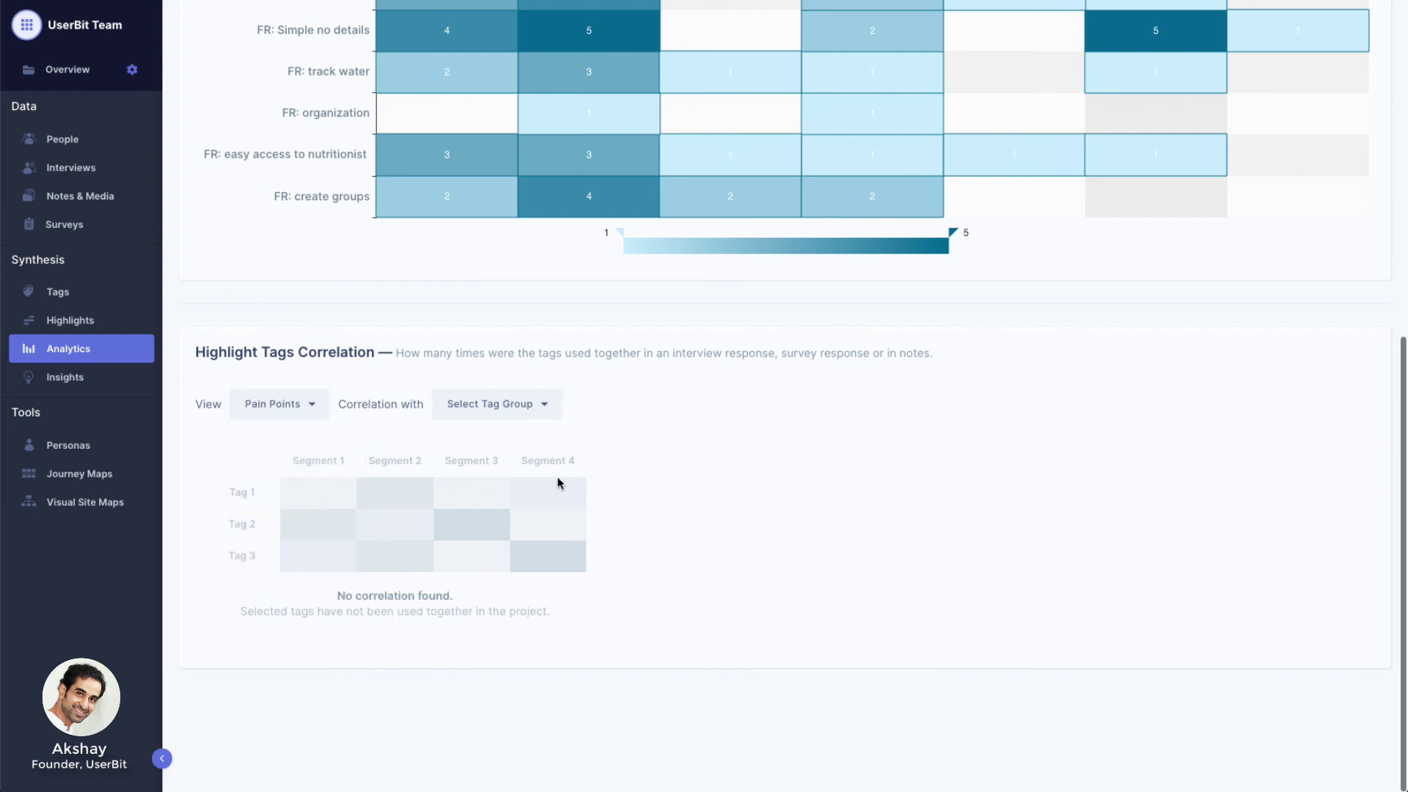
{"action": "left_click", "coordinate": [516, 405]}
{"action": "left_click", "coordinate": [513, 550]}
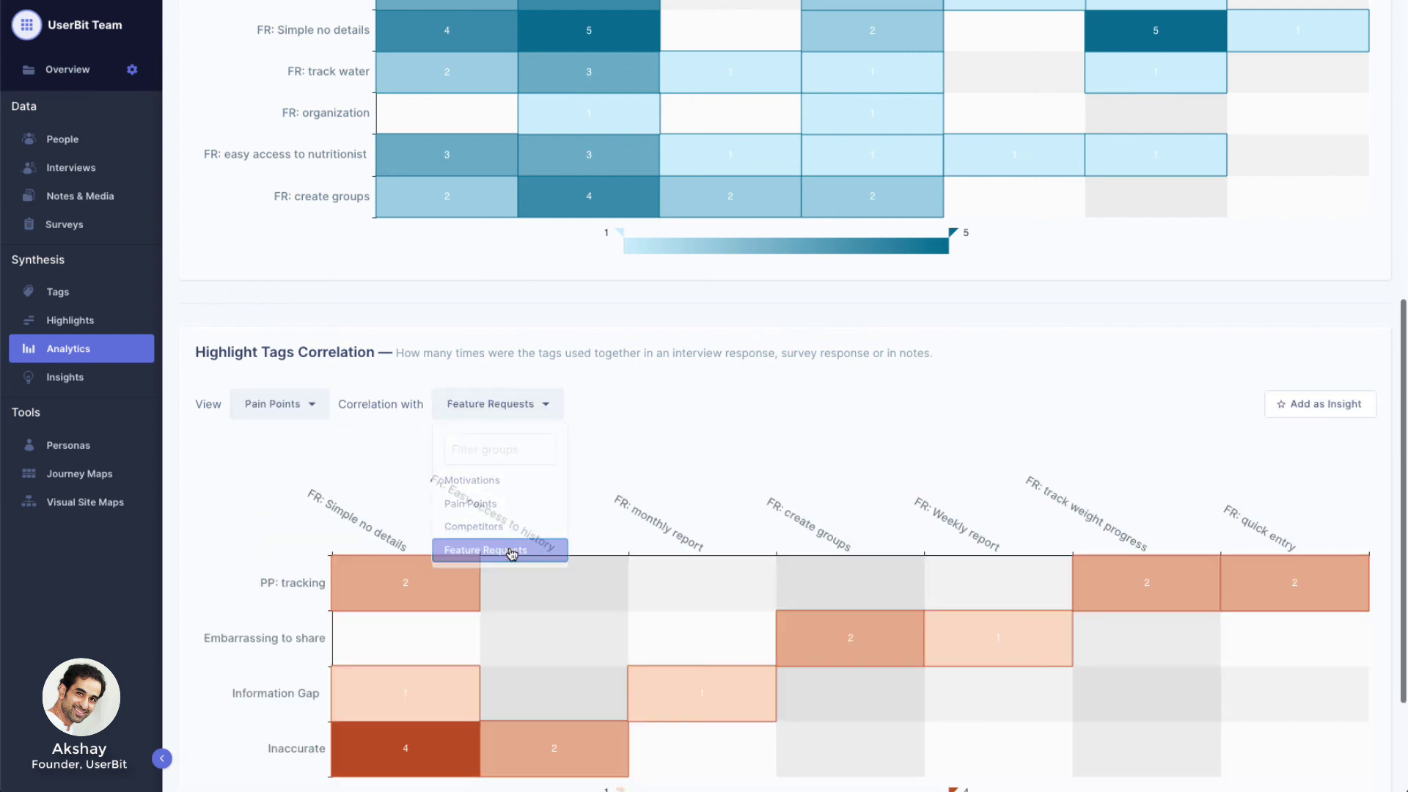
{"action": "scroll", "coordinate": [810, 503], "scroll_direction": "down", "scroll_amount": 2}
{"action": "mouse_move", "coordinate": [402, 616]}
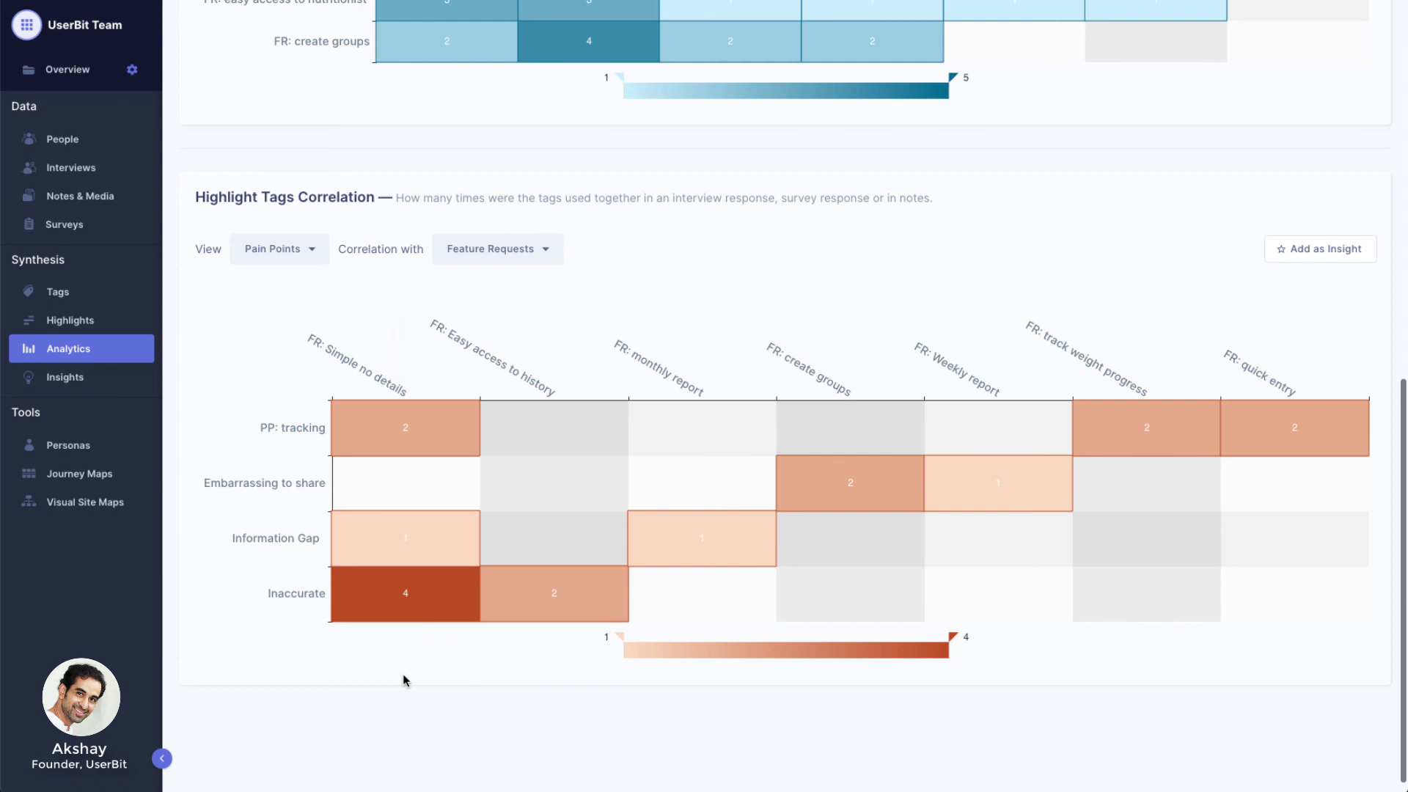
{"action": "scroll", "coordinate": [402, 680], "scroll_direction": "up", "scroll_amount": 10}
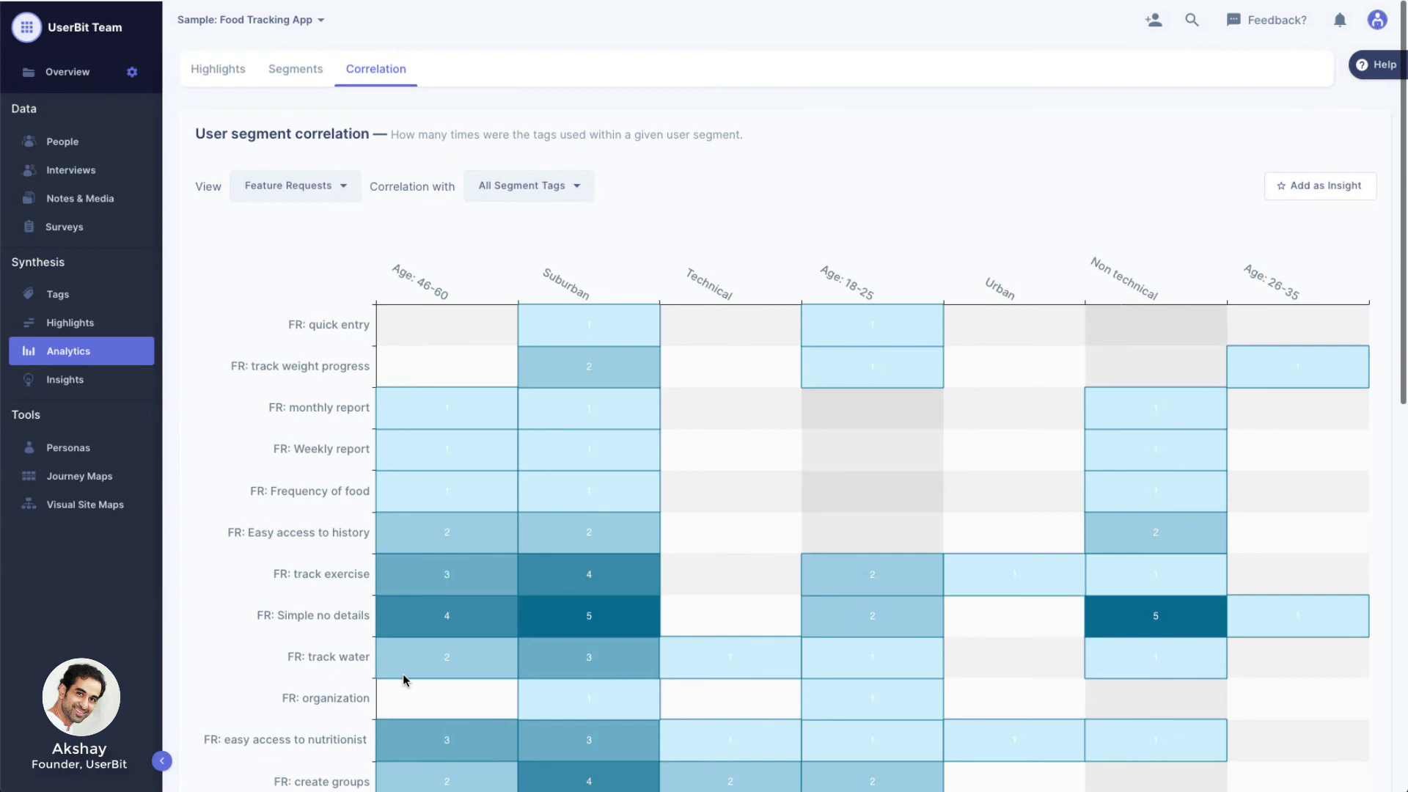
- Return to the Highlights page showing unfiltered Feature Requests counts and pie chart
{"action": "left_click", "coordinate": [223, 70]}
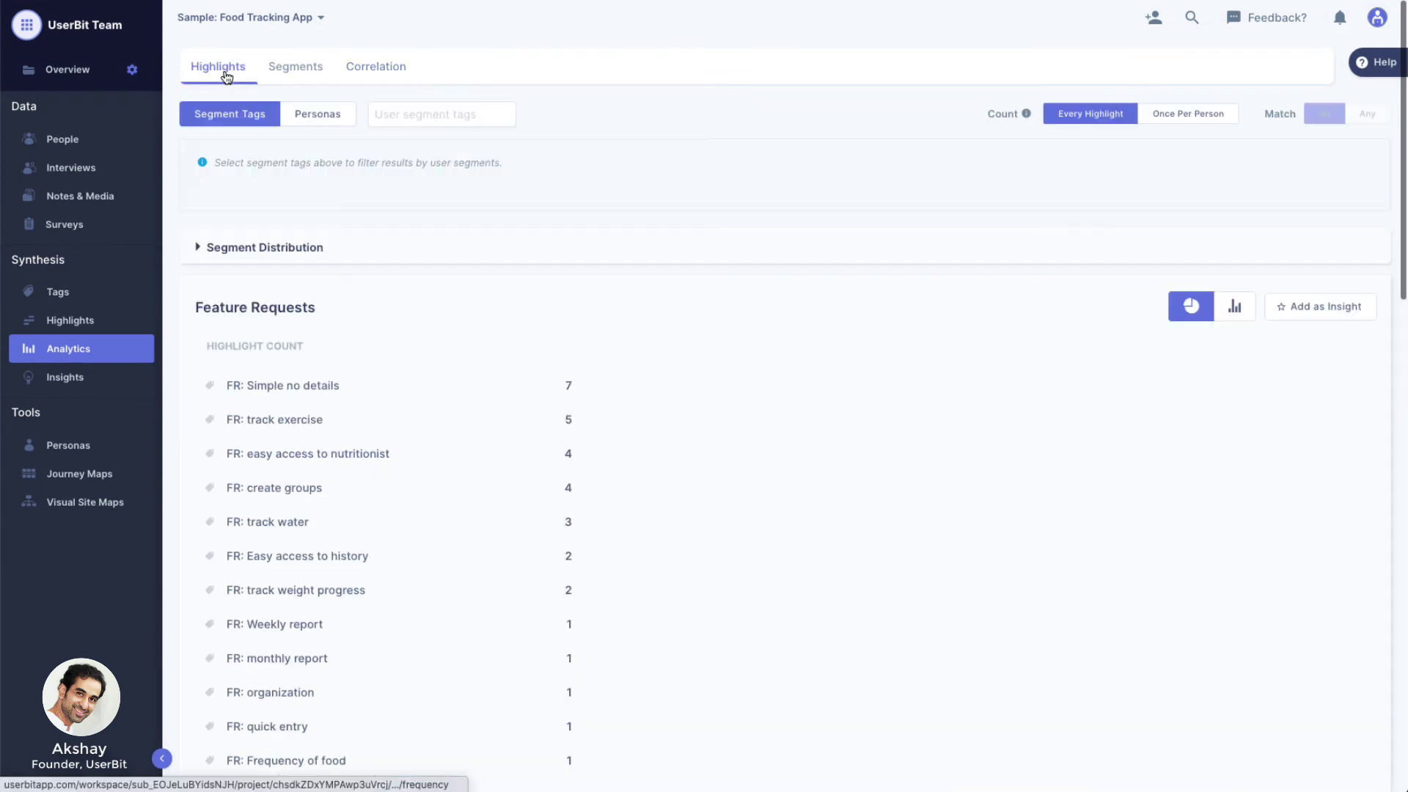